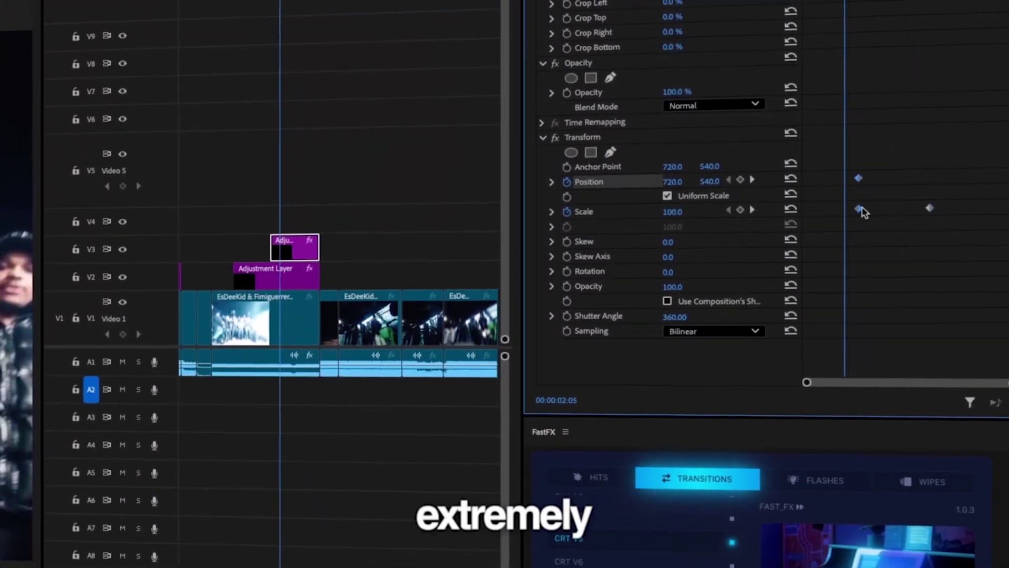
{"action": "right_click", "coordinate": [860, 210]}
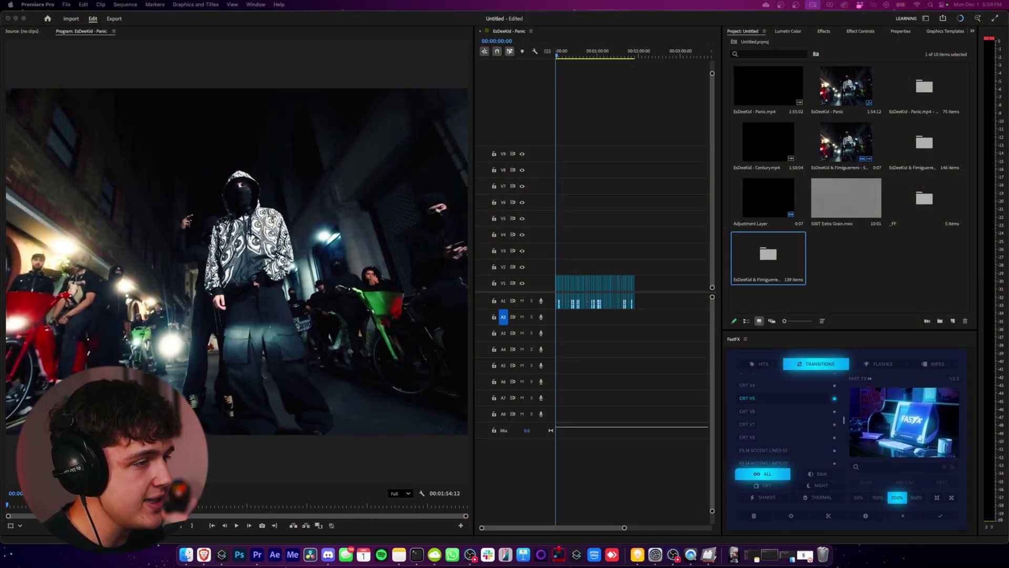
Create a new adjustment layer at 1440 x 1080, 25.00 fps, with square pixels.
{"action": "left_click", "coordinate": [765, 301]}
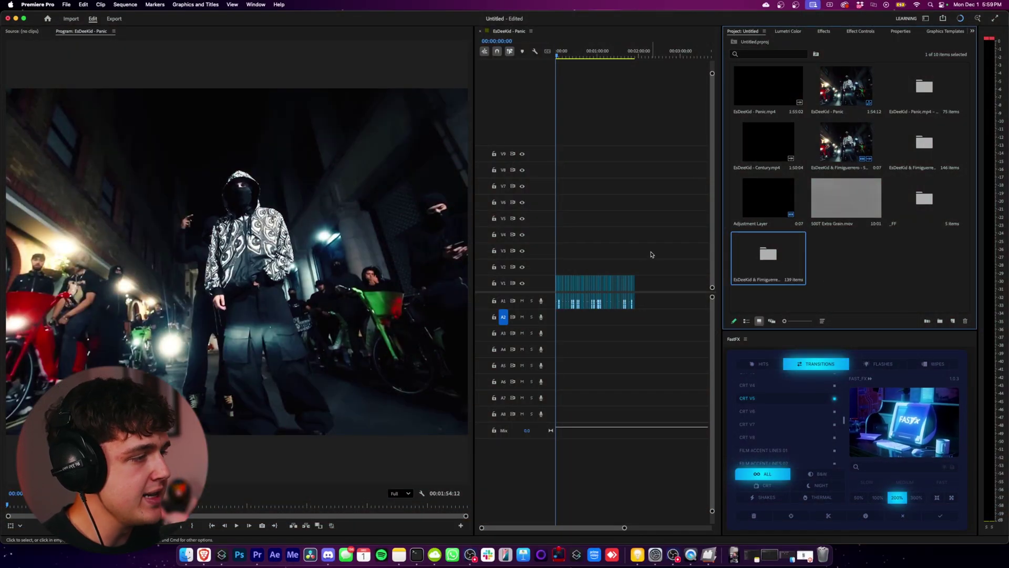
{"action": "scroll", "coordinate": [636, 257], "scroll_direction": "up", "scroll_amount": 5}
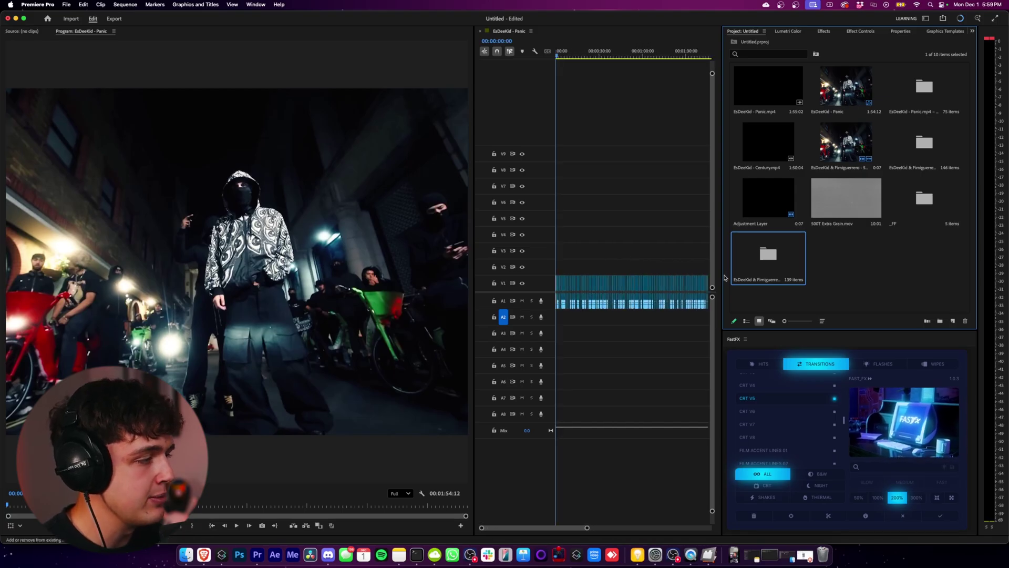
{"action": "left_click", "coordinate": [899, 273]}
{"action": "right_click", "coordinate": [842, 263]}
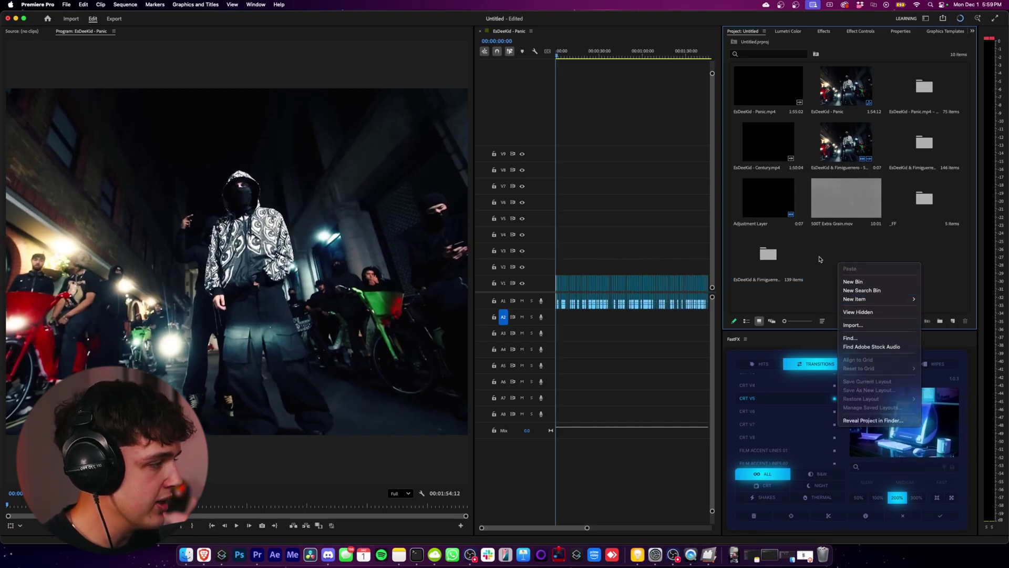
{"action": "right_click", "coordinate": [831, 251]}
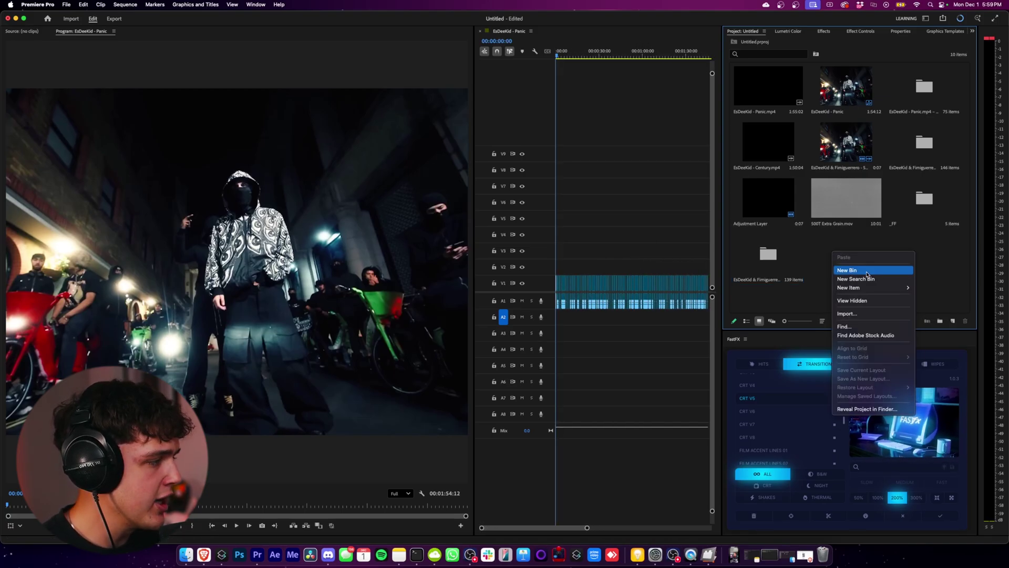
{"action": "mouse_move", "coordinate": [858, 291]}
{"action": "left_click", "coordinate": [941, 314]}
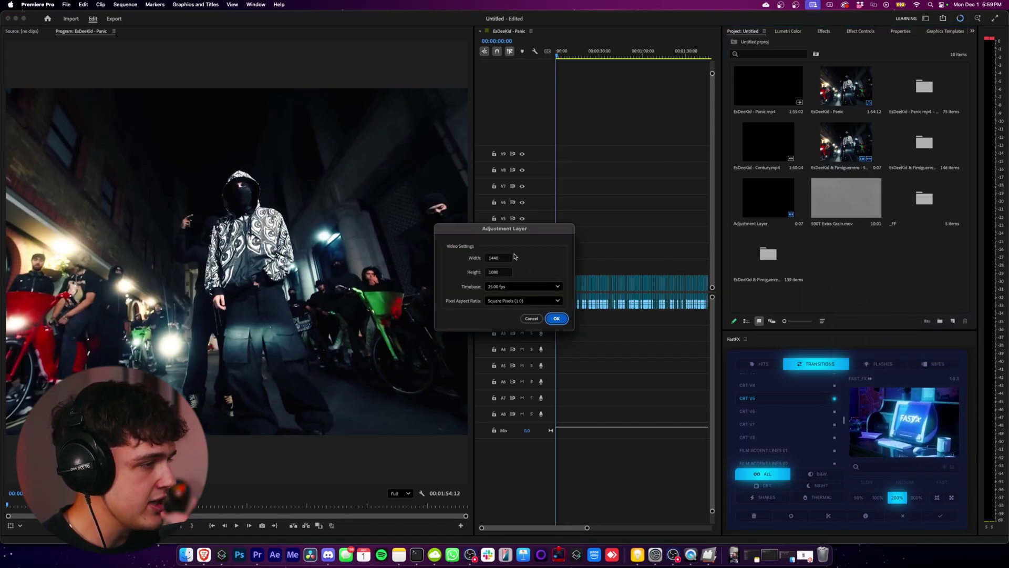
{"action": "left_click", "coordinate": [558, 319]}
Place the new adjustment layer on video track V2 above the clips and enlarge the timeline area.
{"action": "left_click_drag", "start_coordinate": [842, 267], "coordinate": [573, 267]}
{"action": "scroll", "coordinate": [577, 247], "scroll_direction": "up", "scroll_amount": 2}
{"action": "left_click_drag", "start_coordinate": [475, 253], "coordinate": [429, 253]}
{"action": "scroll", "coordinate": [561, 257], "scroll_direction": "up", "scroll_amount": 4}
{"action": "scroll", "coordinate": [564, 262], "scroll_direction": "left", "scroll_amount": 3}
{"action": "scroll", "coordinate": [565, 251], "scroll_direction": "up", "scroll_amount": 3}
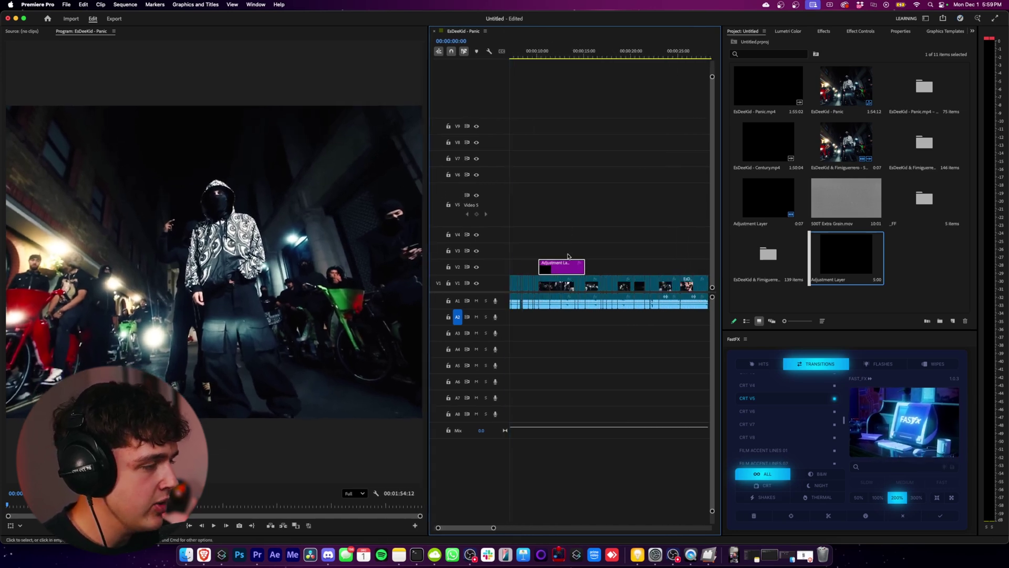
Mute audio track A1 and preview the footage from the start of the sequence.
{"action": "scroll", "coordinate": [571, 256], "scroll_direction": "left", "scroll_amount": 2}
{"action": "left_click_drag", "start_coordinate": [582, 53], "coordinate": [596, 67]}
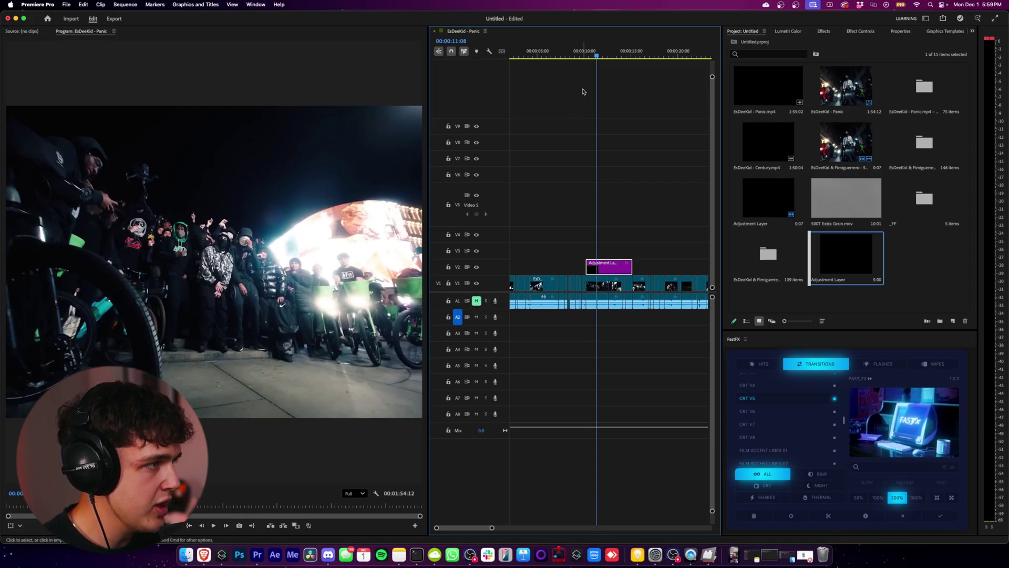
{"action": "left_click_drag", "start_coordinate": [589, 54], "coordinate": [500, 69]}
{"action": "key", "text": "space"}
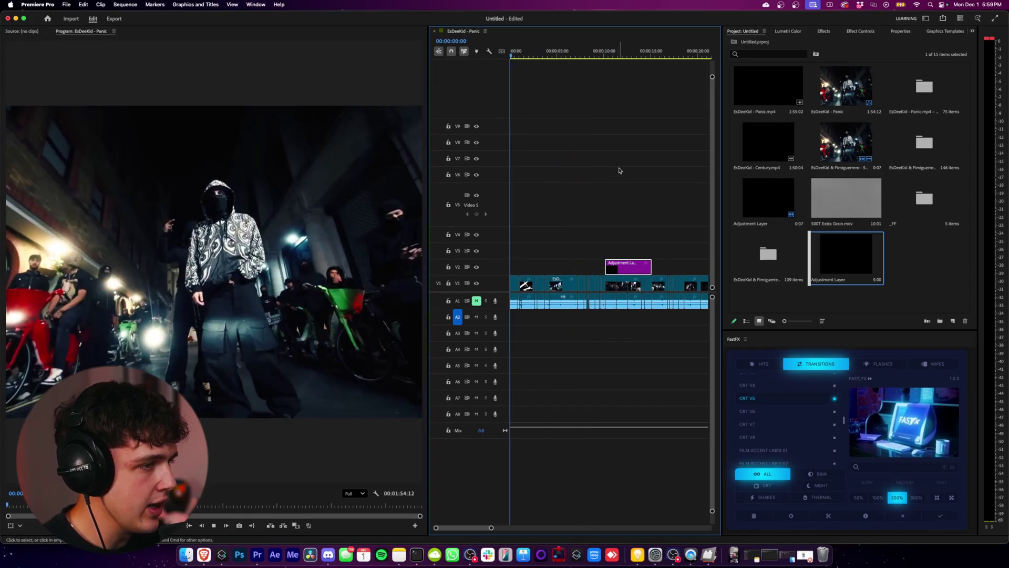
{"action": "key", "text": "space"}
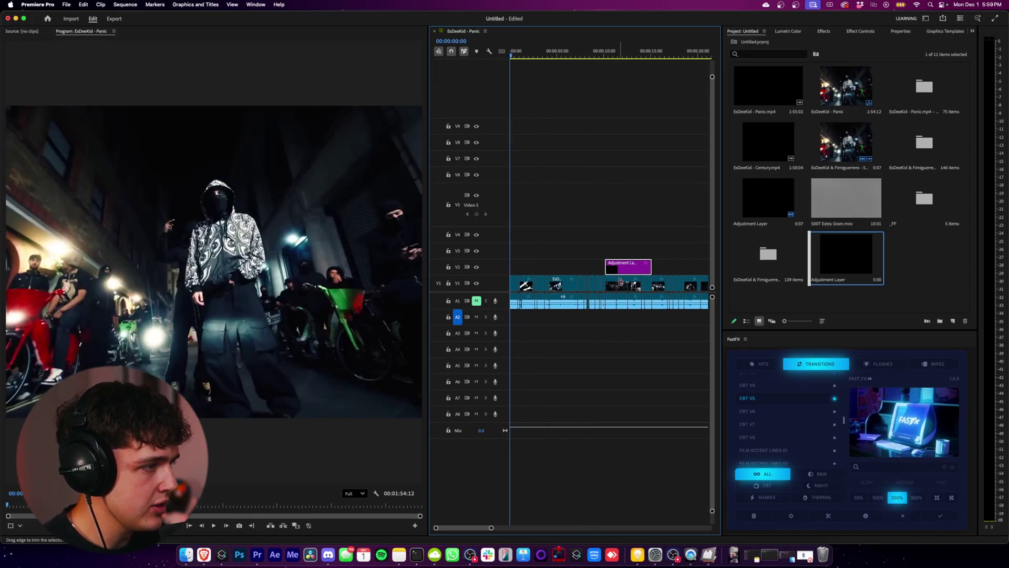
Place a short piece of adjustment layer on V2 over the first clip at the sequence start.
{"action": "mouse_move", "coordinate": [619, 268]}
{"action": "left_mouse_down"}
{"action": "mouse_move", "coordinate": [526, 266]}
{"action": "mouse_move", "coordinate": [626, 269]}
{"action": "left_mouse_up"}
{"action": "key", "text": "="}
{"action": "key", "text": "="}
{"action": "left_click", "coordinate": [536, 269]}
{"action": "key", "text": "v"}
Apply the Transform video effect to the short adjustment layer at the sequence start.
{"action": "left_click_drag", "start_coordinate": [512, 56], "coordinate": [478, 64]}
{"action": "left_click", "coordinate": [527, 266]}
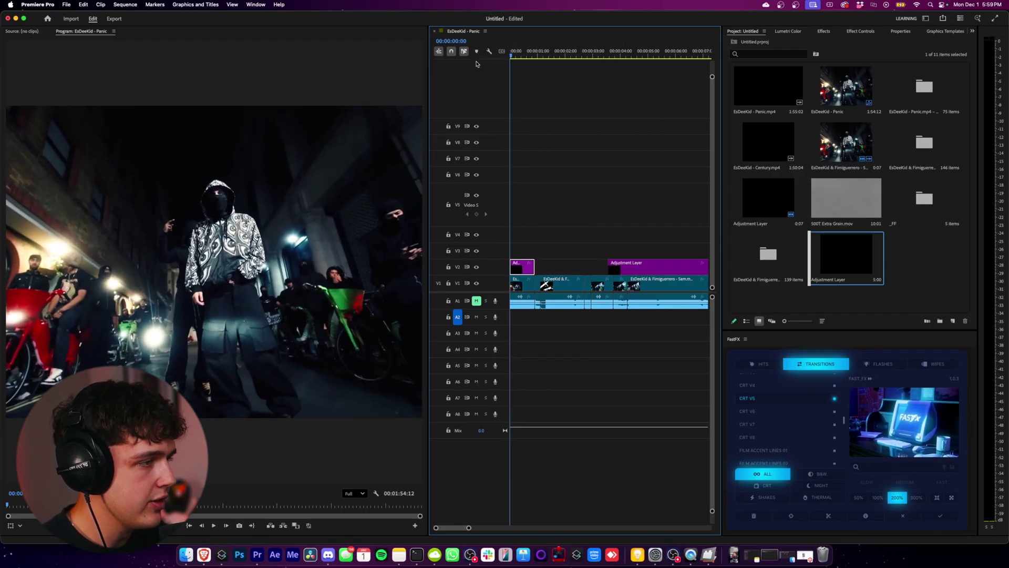
{"action": "left_click", "coordinate": [827, 31]}
{"action": "type", "text": "transform"}
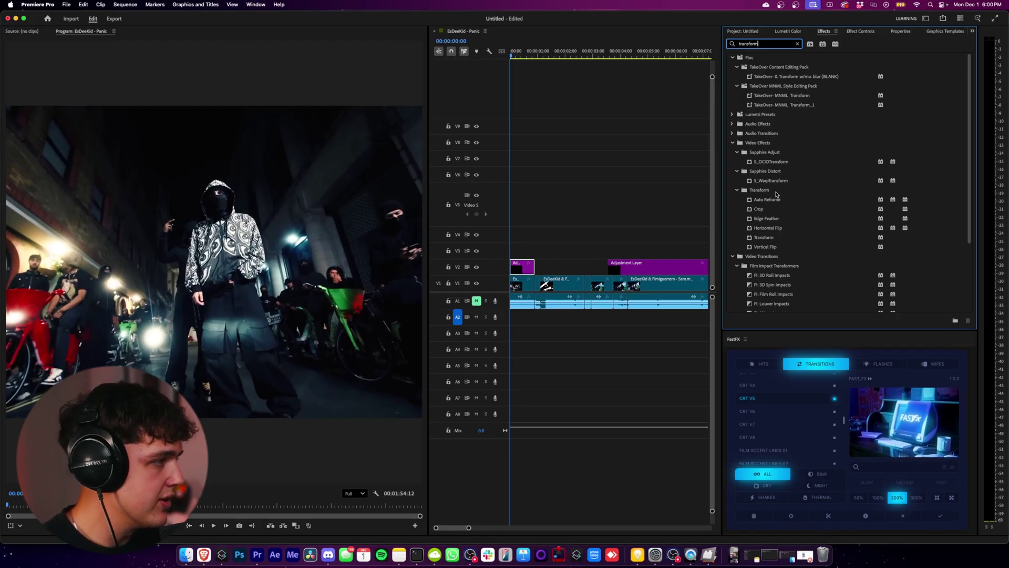
{"action": "left_click", "coordinate": [766, 238]}
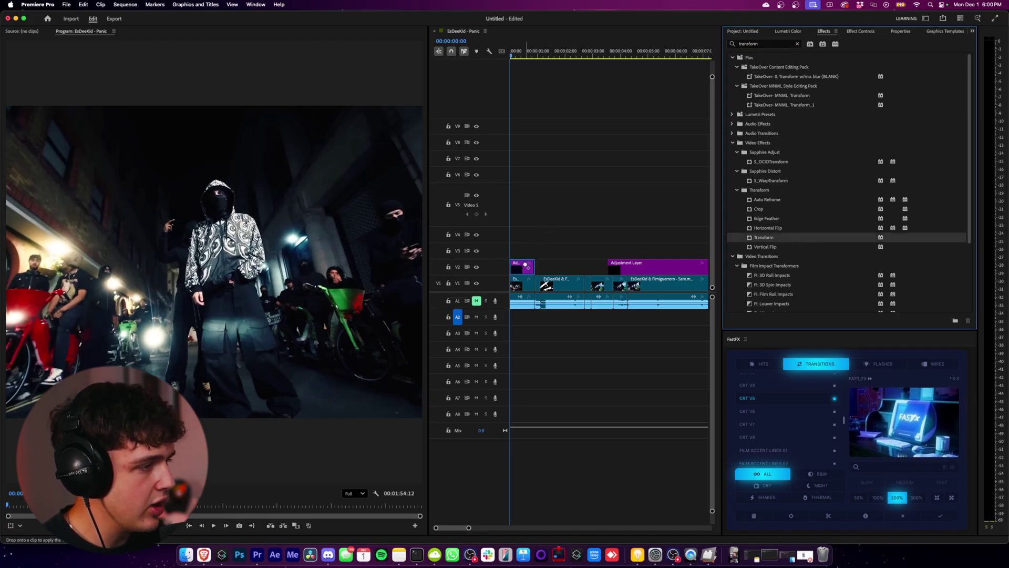
Give the Transform effect its own 360 shutter angle instead of the composition's, and add a starting Scale keyframe at 100.
{"action": "left_click", "coordinate": [860, 31]}
{"action": "scroll", "coordinate": [781, 207], "scroll_direction": "down", "scroll_amount": 5}
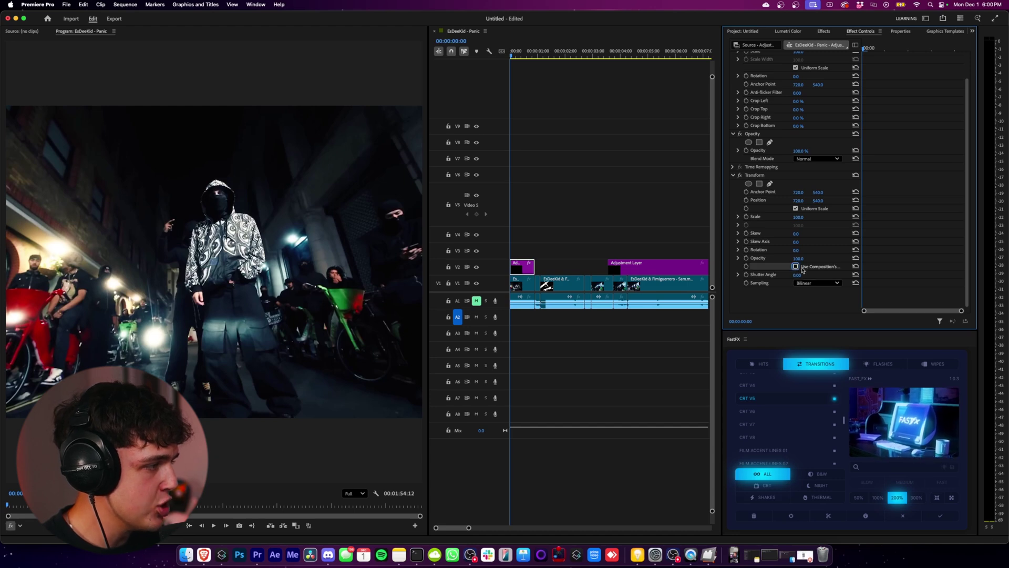
{"action": "left_click_drag", "start_coordinate": [722, 259], "coordinate": [612, 262]}
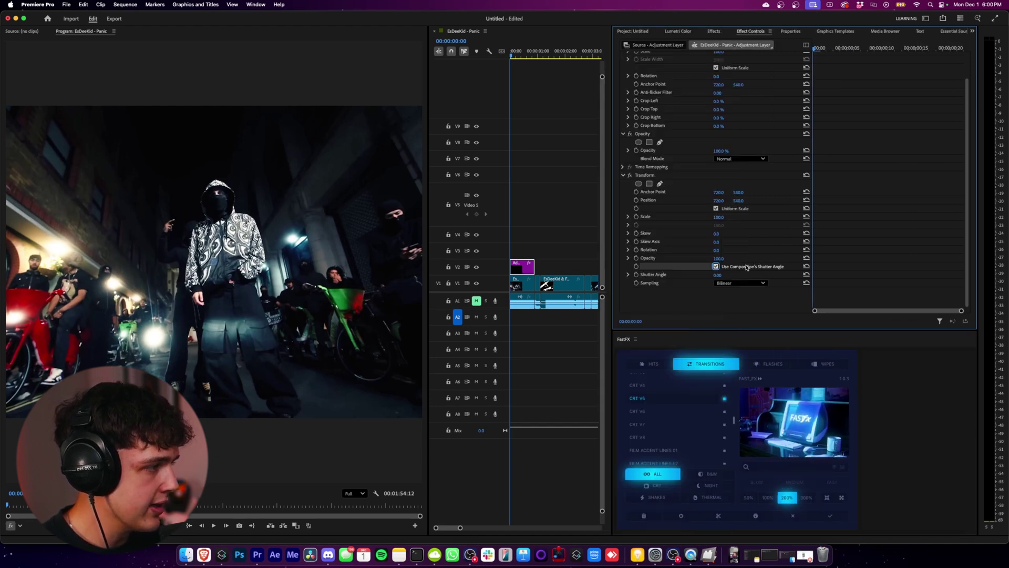
{"action": "left_click", "coordinate": [747, 267]}
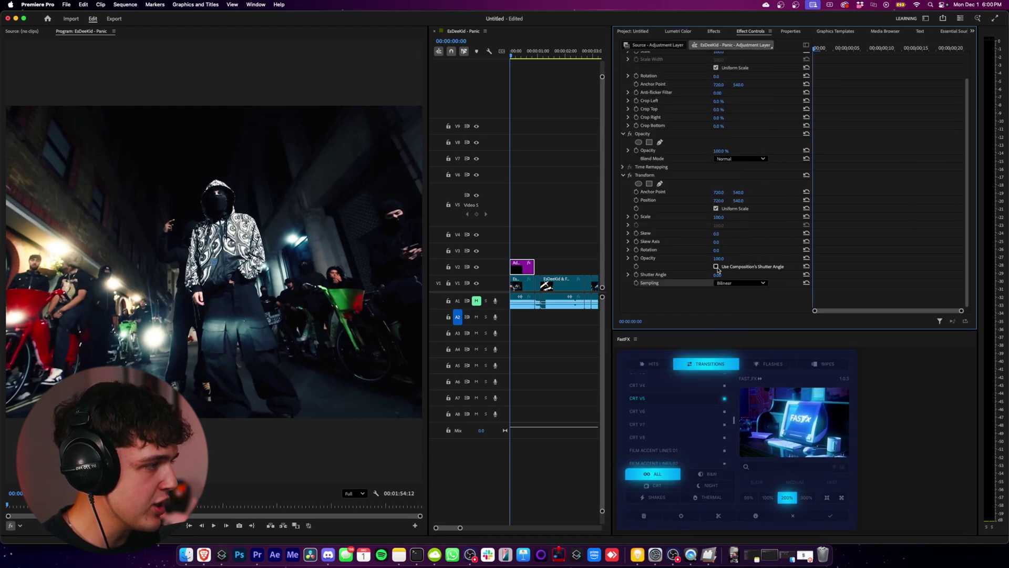
{"action": "left_click_drag", "start_coordinate": [612, 247], "coordinate": [705, 263]}
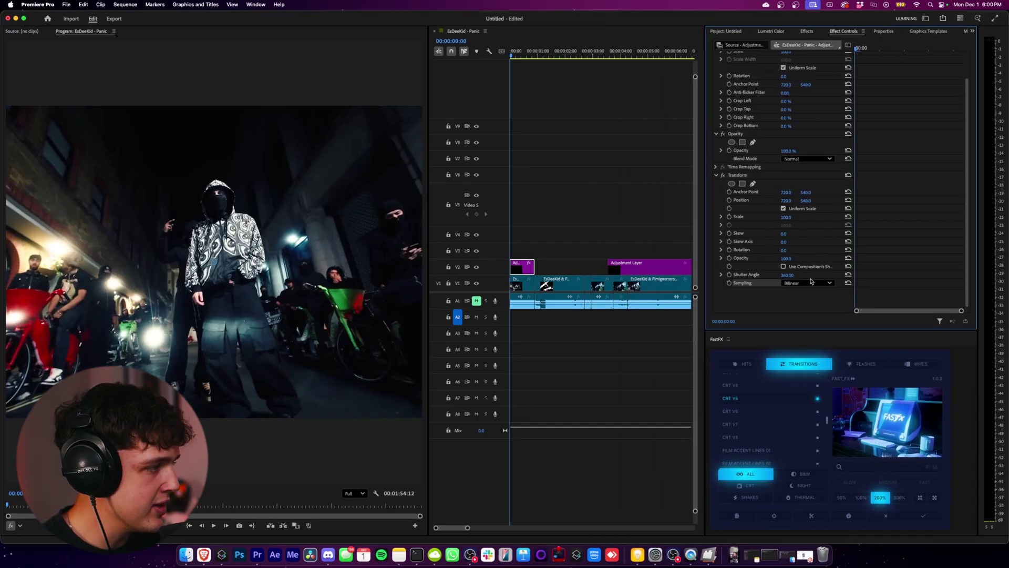
{"action": "left_click", "coordinate": [729, 217]}
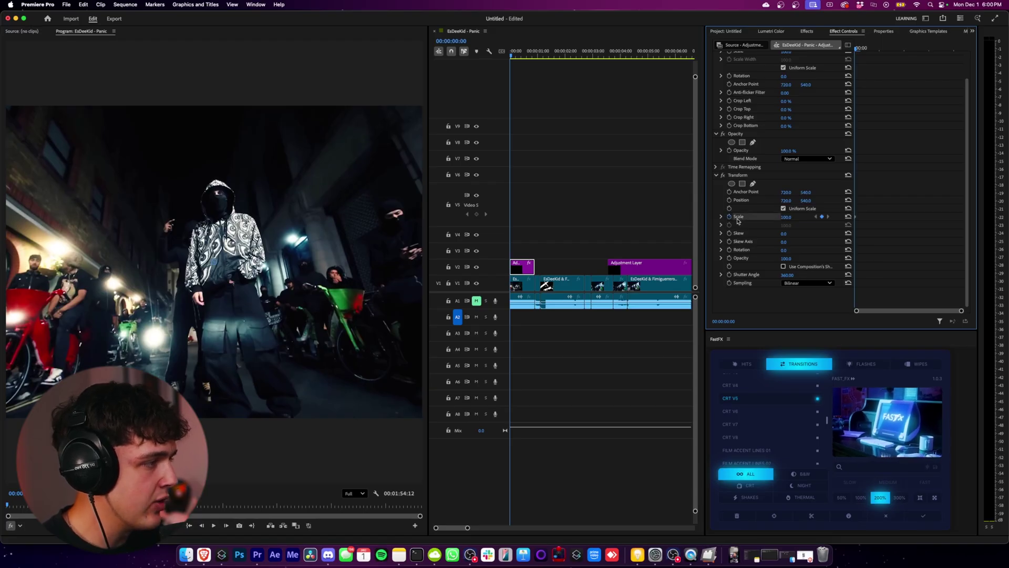
Try a Transform Scale keyframe of about 386 at frame 2, inspect the blur, and delete that keyframe.
{"action": "left_click_drag", "start_coordinate": [858, 50], "coordinate": [869, 51]}
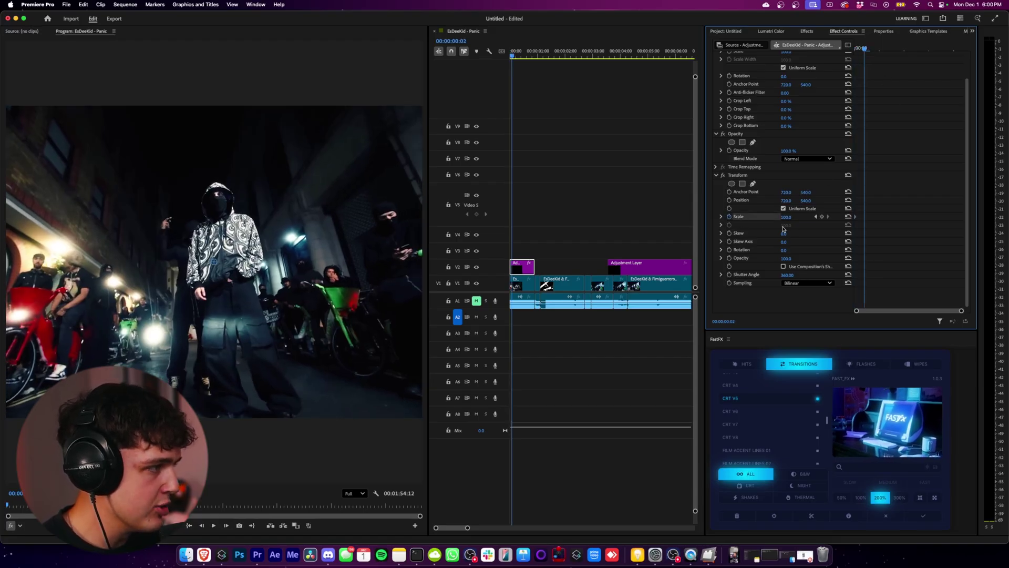
{"action": "left_click_drag", "start_coordinate": [783, 217], "coordinate": [920, 81]}
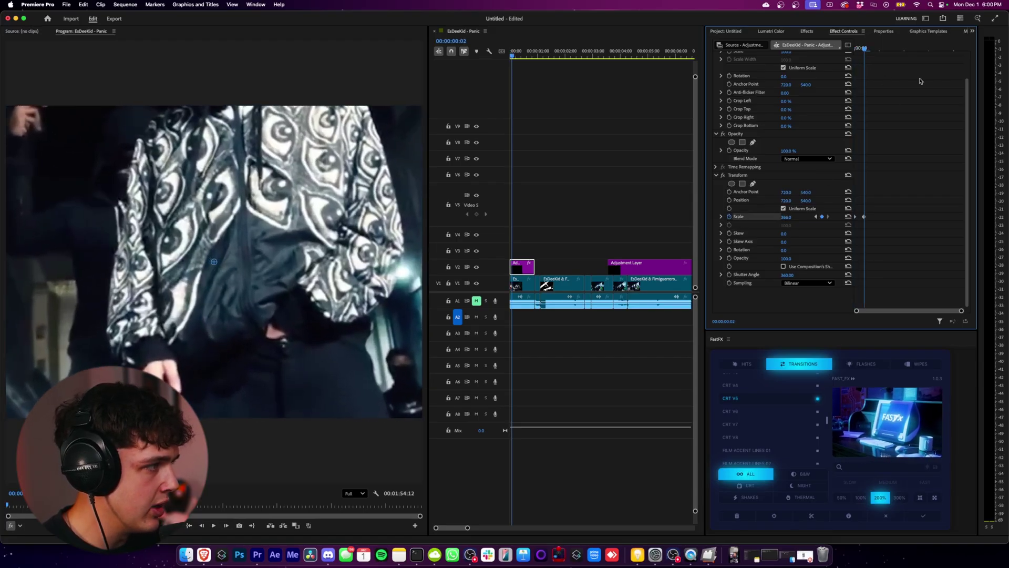
{"action": "left_click", "coordinate": [860, 50]}
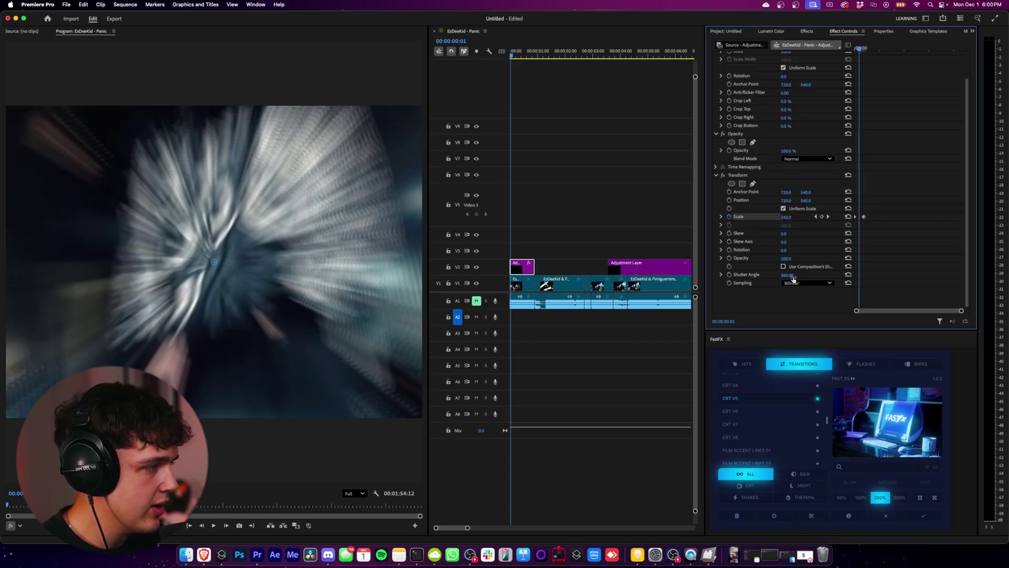
{"action": "left_click_drag", "start_coordinate": [794, 277], "coordinate": [842, 276]}
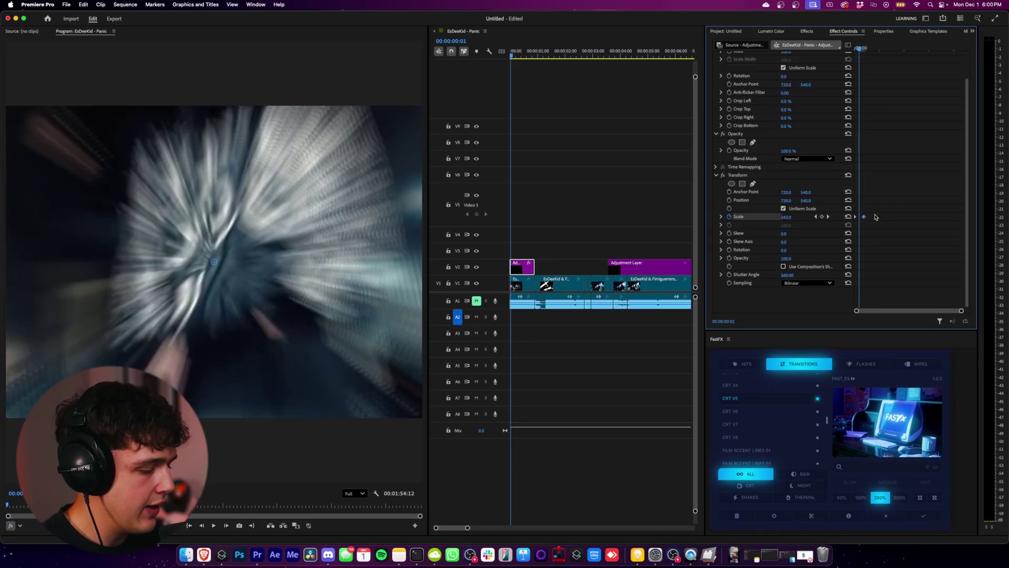
{"action": "key", "text": "Delete"}
Add a second Transform Scale keyframe of about 202, move it to the layer's end, and preview the slow zoom.
{"action": "key", "text": "space"}
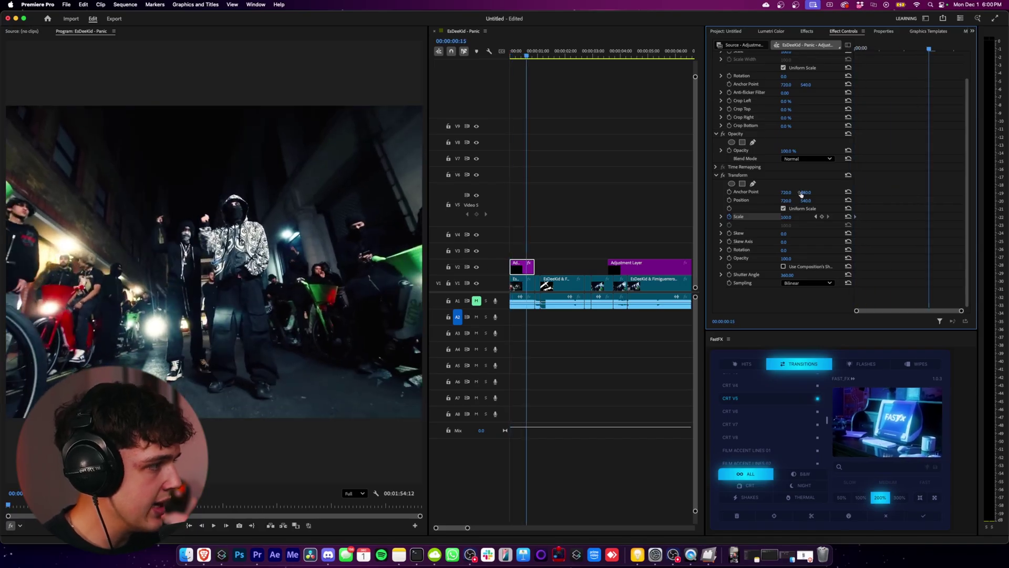
{"action": "left_click_drag", "start_coordinate": [788, 219], "coordinate": [842, 218]}
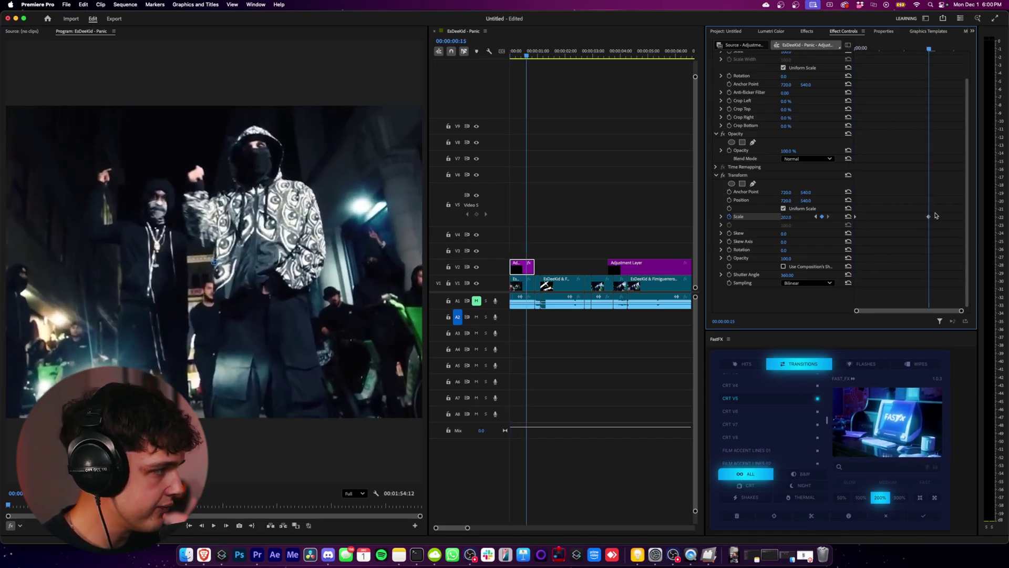
{"action": "left_click_drag", "start_coordinate": [929, 217], "coordinate": [973, 204]}
{"action": "left_click_drag", "start_coordinate": [873, 50], "coordinate": [790, 55]}
{"action": "key", "text": "space"}
{"action": "key", "text": "space"}
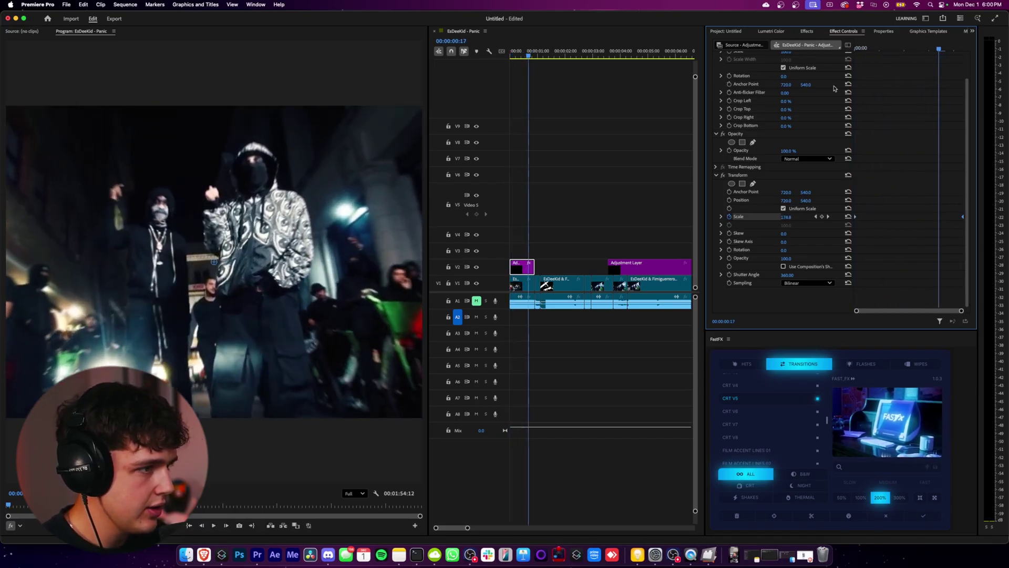
Compare the zoom with the Transform motion blur off and on, and replay it from the start.
{"action": "left_click", "coordinate": [723, 175]}
{"action": "left_click", "coordinate": [723, 175]}
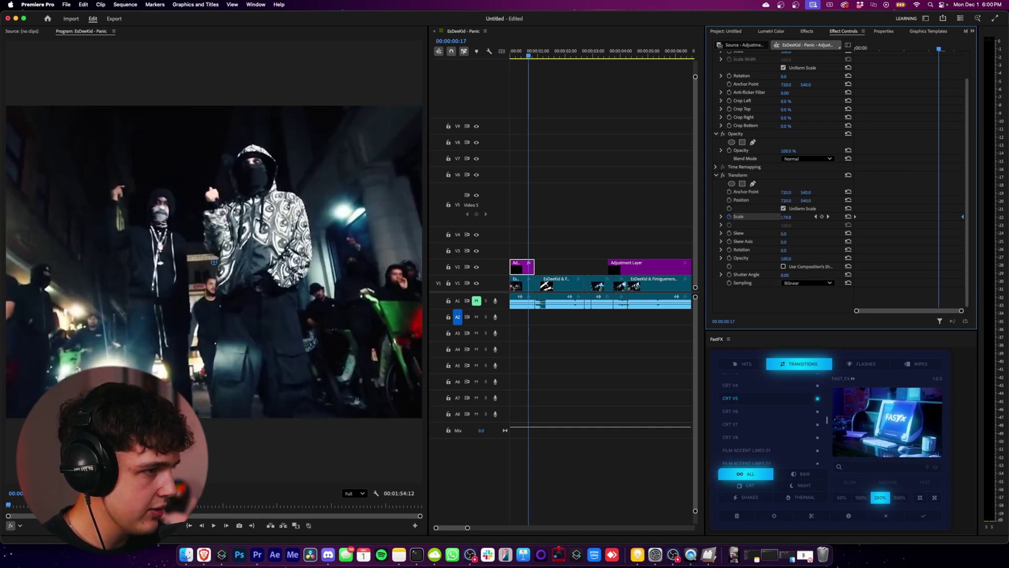
{"action": "left_click_drag", "start_coordinate": [869, 52], "coordinate": [793, 53]}
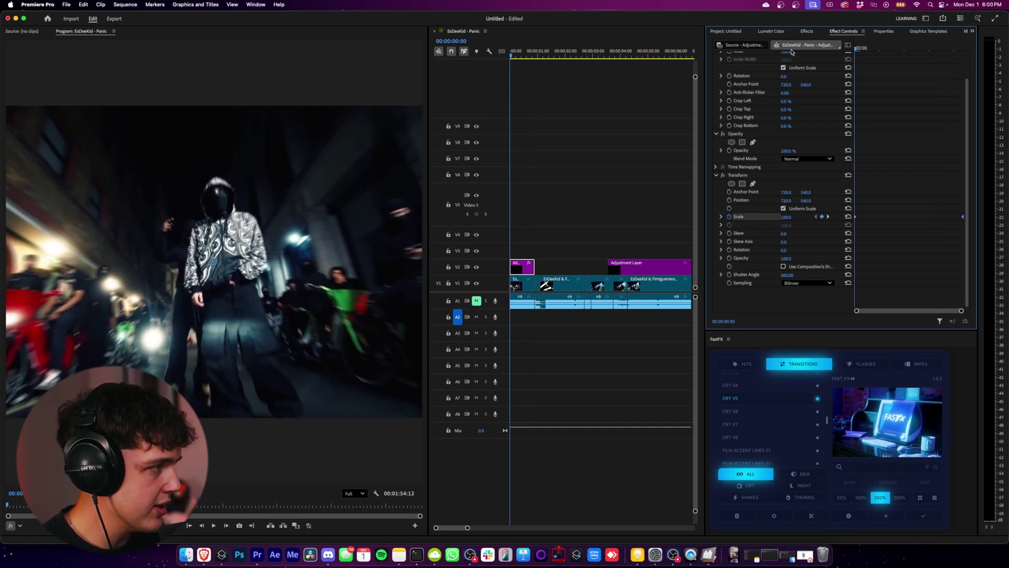
{"action": "key", "text": "space"}
{"action": "left_click_drag", "start_coordinate": [865, 50], "coordinate": [812, 54]}
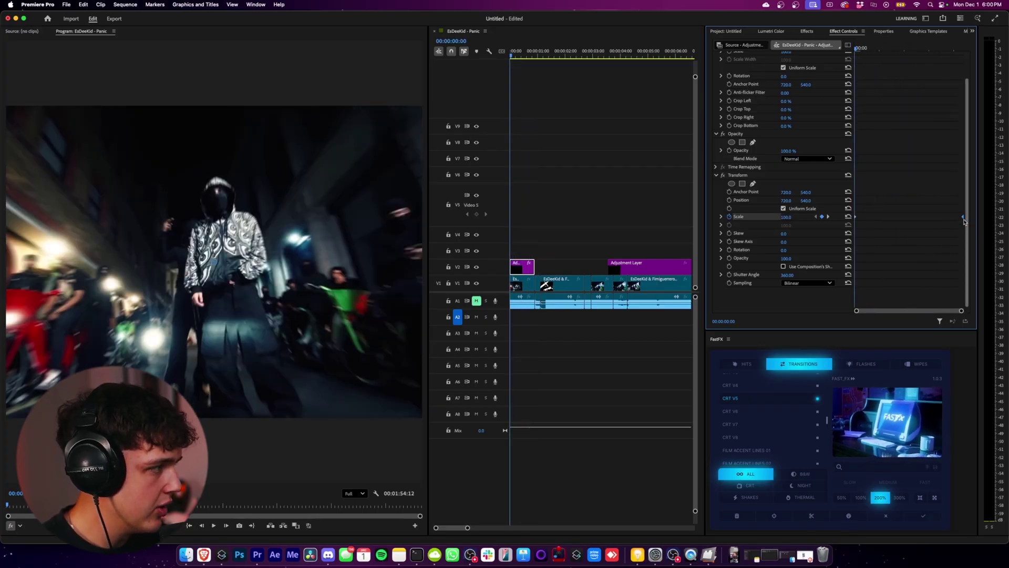
Shift the ending Scale keyframe earlier to about frame 8 and preview the faster zoom.
{"action": "left_click_drag", "start_coordinate": [963, 217], "coordinate": [894, 217]}
{"action": "left_click_drag", "start_coordinate": [862, 49], "coordinate": [857, 52]}
{"action": "key", "text": "space"}
{"action": "key", "text": "space"}
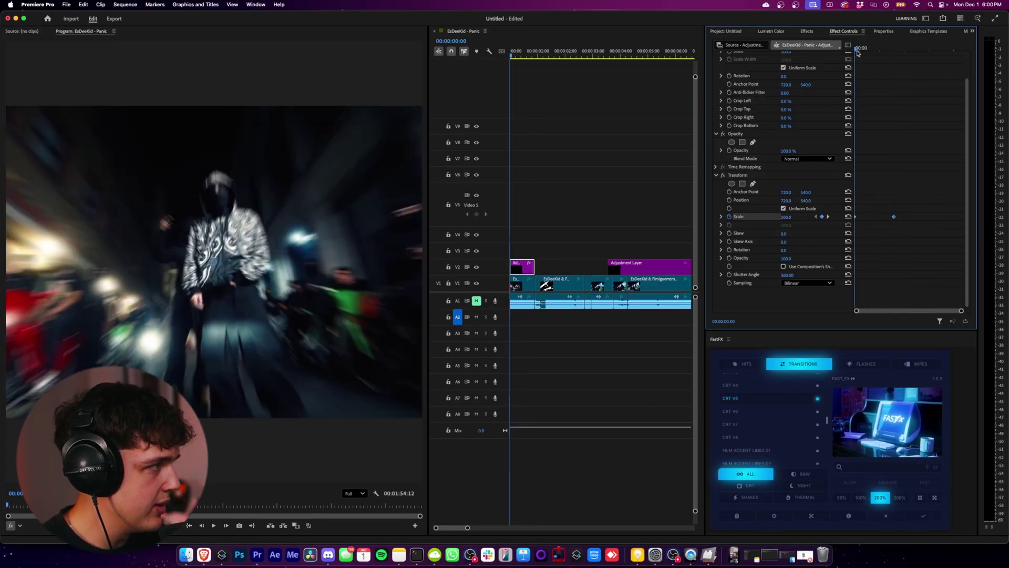
Keyframe Transform Position from the first frame to 720, 760 at frame 5, with a larger ending Scale keyframe at the same frame.
{"action": "left_click", "coordinate": [730, 201]}
{"action": "left_click_drag", "start_coordinate": [854, 50], "coordinate": [880, 52]}
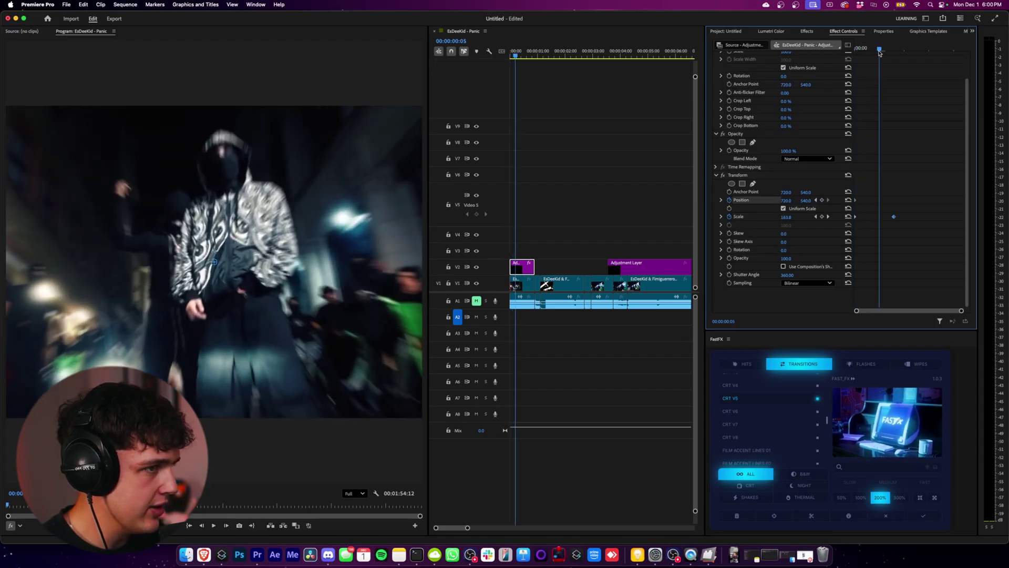
{"action": "left_click_drag", "start_coordinate": [894, 219], "coordinate": [879, 219]}
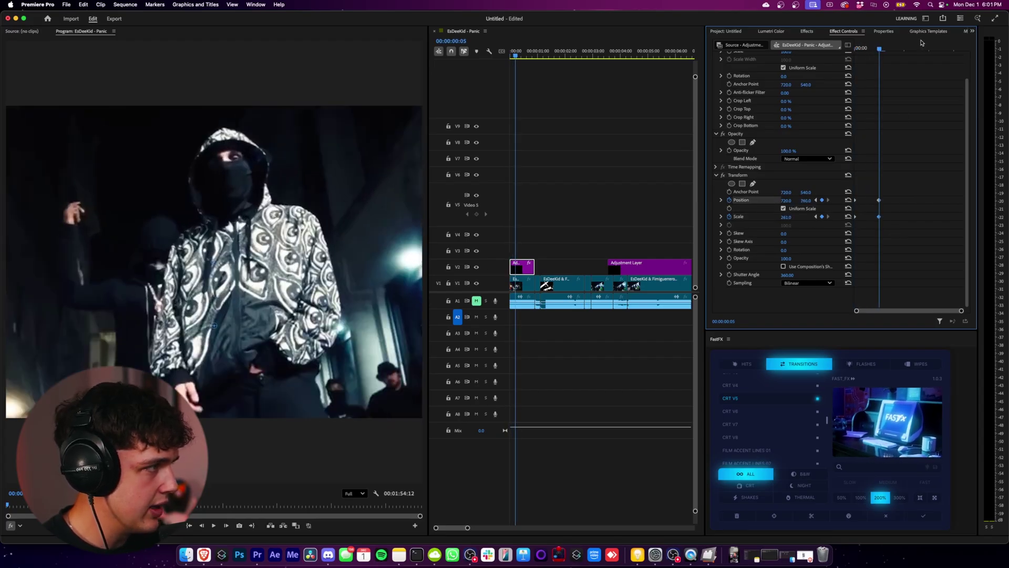
{"action": "left_click_drag", "start_coordinate": [880, 49], "coordinate": [806, 58]}
{"action": "key", "text": "space"}
{"action": "key", "text": "space"}
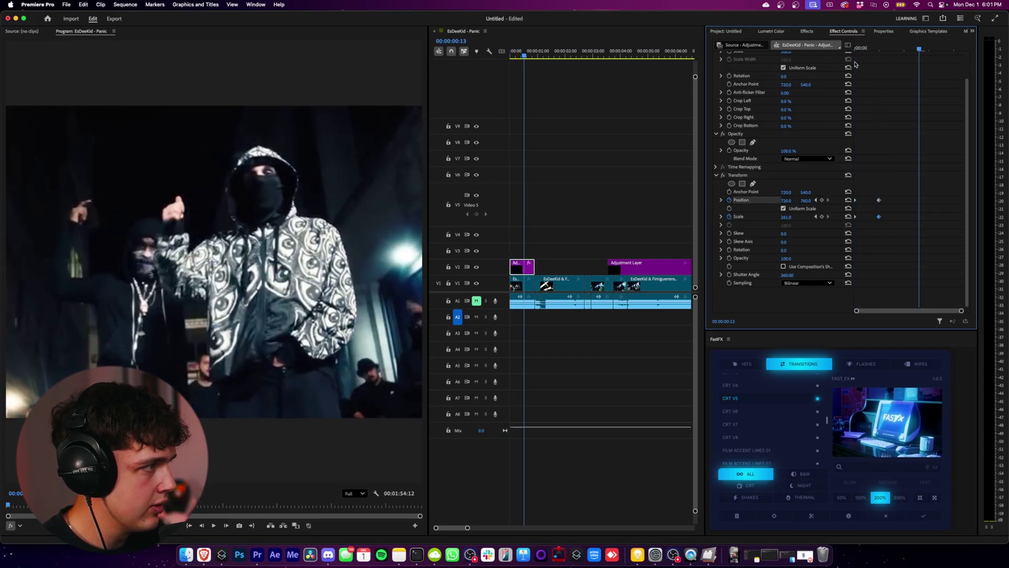
Move the ending Position and Scale keyframes to about frame 10 and preview the zoom.
{"action": "left_click", "coordinate": [856, 49]}
{"action": "left_click_drag", "start_coordinate": [879, 218], "coordinate": [904, 217]}
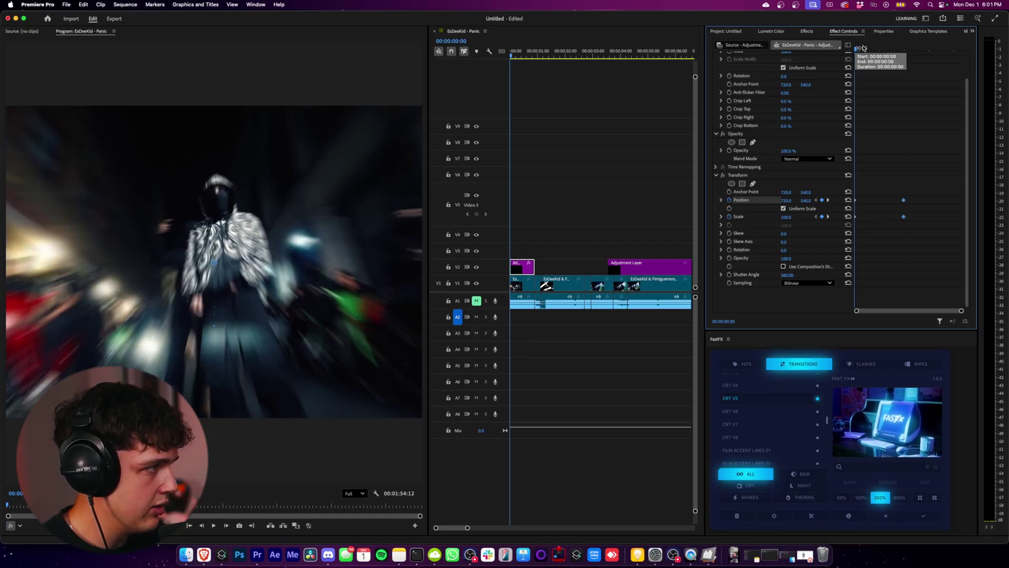
{"action": "key", "text": "space"}
{"action": "key", "text": "space"}
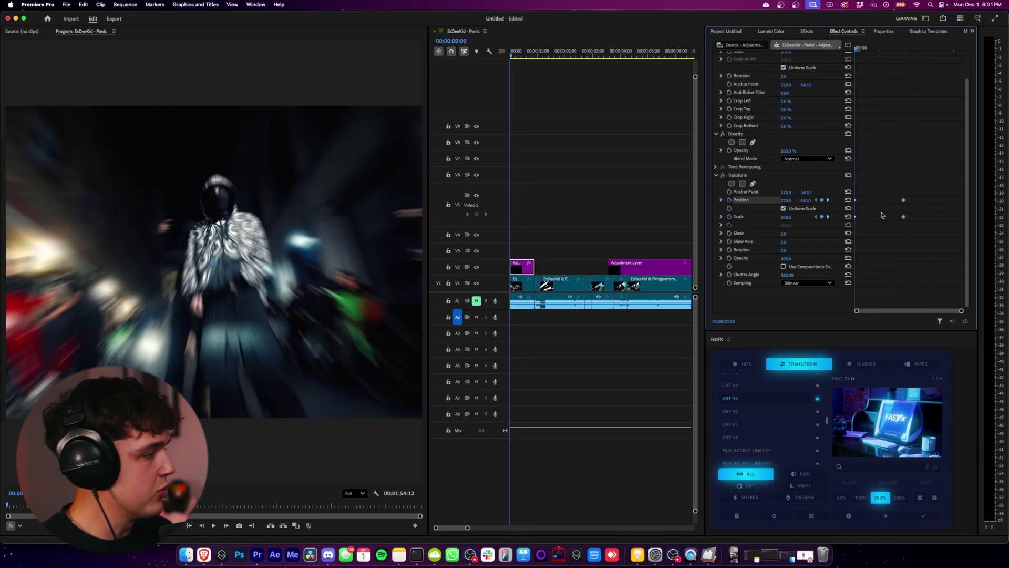
Apply Ease Out to the starting Position and Scale keyframes and Ease In to the ending ones, and preview the zoom.
{"action": "right_click", "coordinate": [857, 203]}
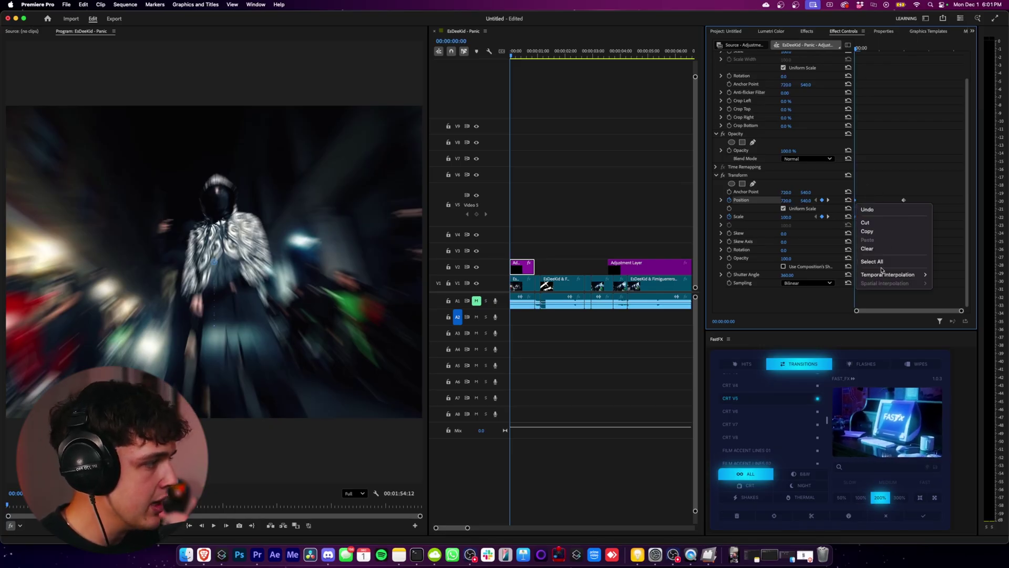
{"action": "mouse_move", "coordinate": [878, 275]}
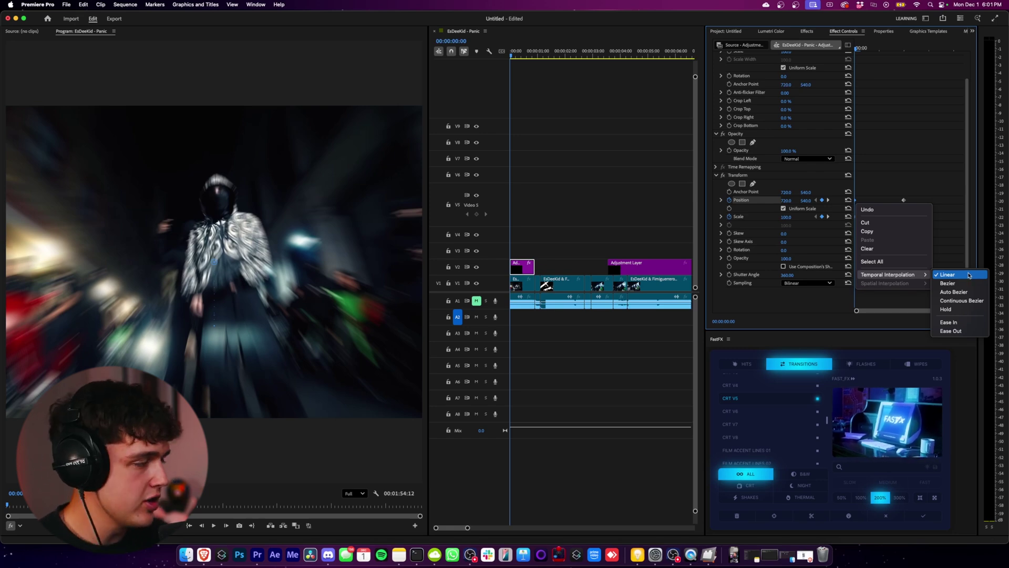
{"action": "left_click", "coordinate": [951, 331]}
{"action": "left_click_drag", "start_coordinate": [893, 170], "coordinate": [917, 233]}
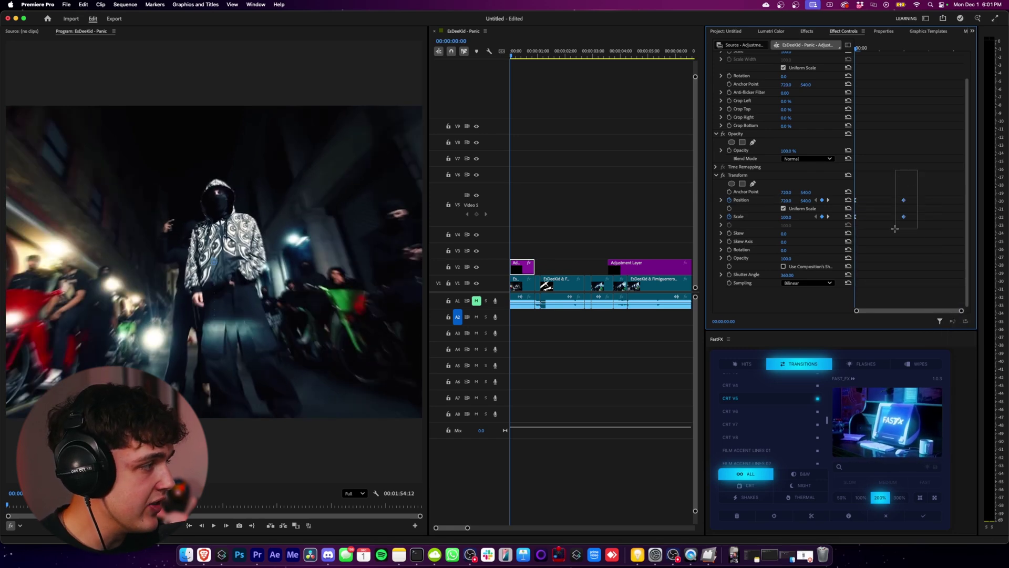
{"action": "right_click", "coordinate": [907, 219]}
{"action": "mouse_move", "coordinate": [941, 289]}
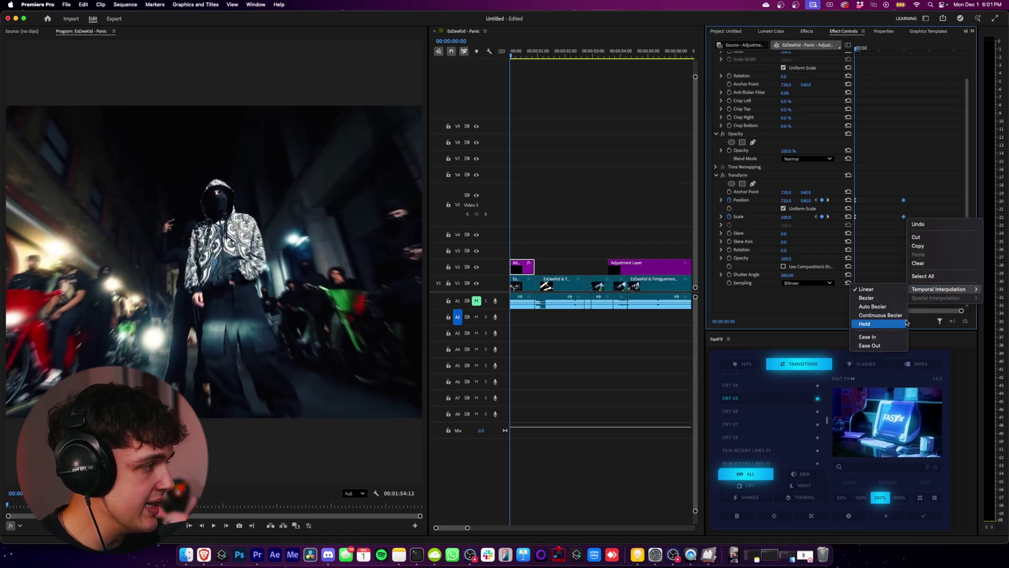
{"action": "left_click", "coordinate": [879, 335]}
{"action": "key", "text": "space"}
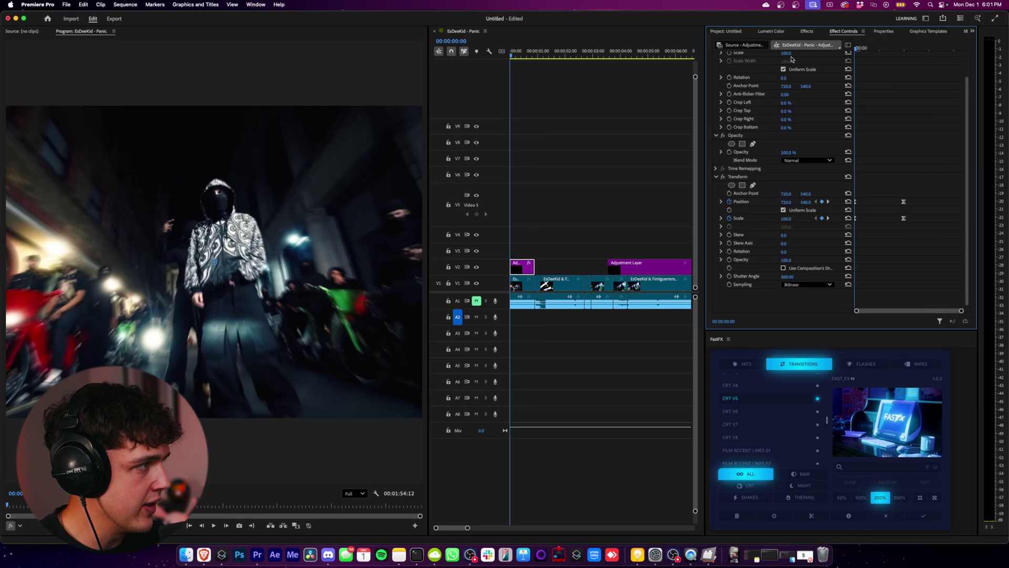
{"action": "key", "text": "space"}
Undo the keyframe easing and replay the linear zoom from the start for comparison.
{"action": "left_click_drag", "start_coordinate": [877, 55], "coordinate": [816, 61]}
{"action": "key", "text": "super+z"}
{"action": "key", "text": "space"}
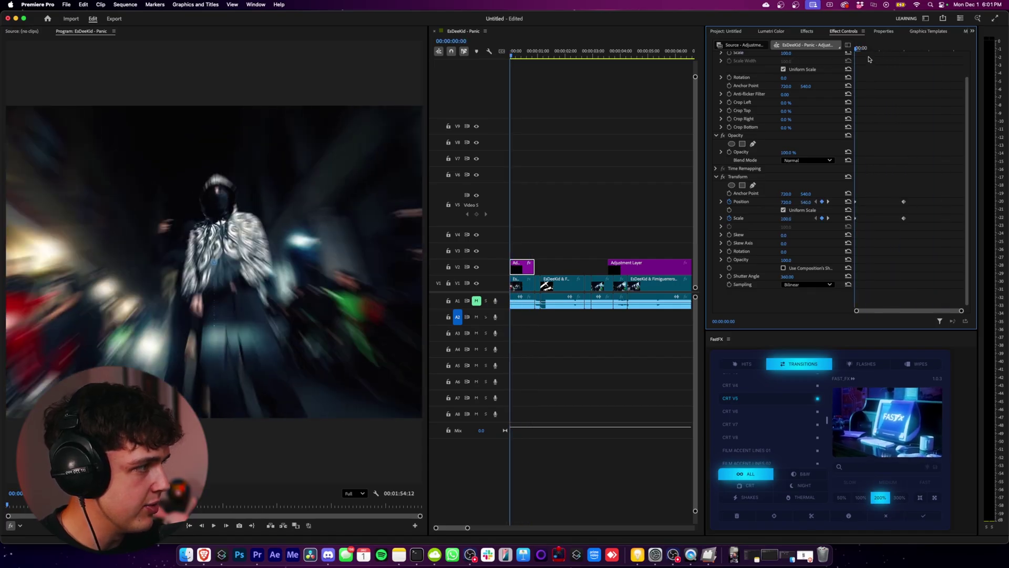
{"action": "key", "text": "space"}
{"action": "left_click_drag", "start_coordinate": [883, 53], "coordinate": [792, 62]}
{"action": "key", "text": "space"}
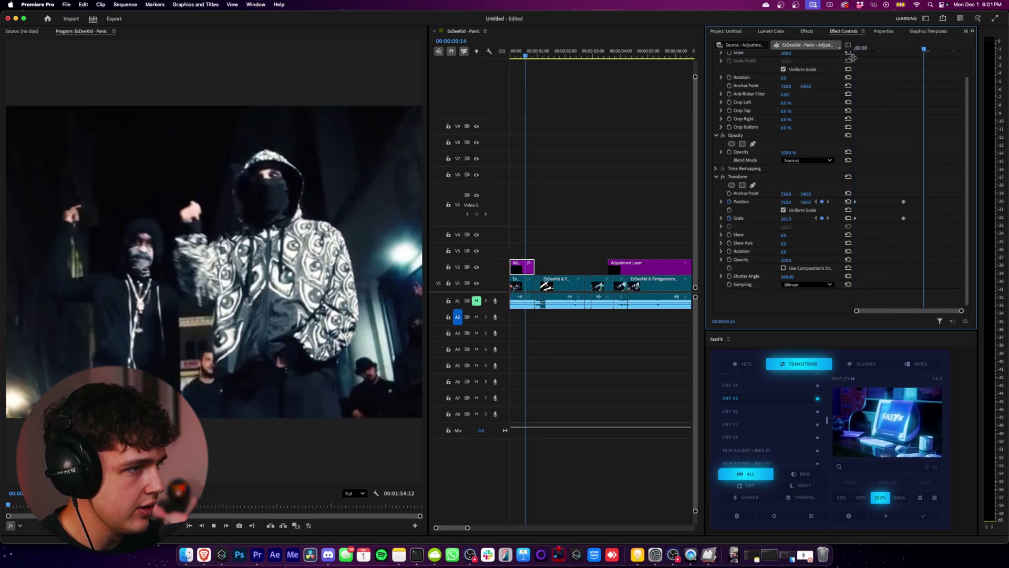
{"action": "key", "text": "space"}
{"action": "left_click_drag", "start_coordinate": [872, 54], "coordinate": [800, 66]}
Ease out the starting Position and Scale keyframes, ease in the ending pair, and replay the smoothed zoom.
{"action": "right_click", "coordinate": [855, 222]}
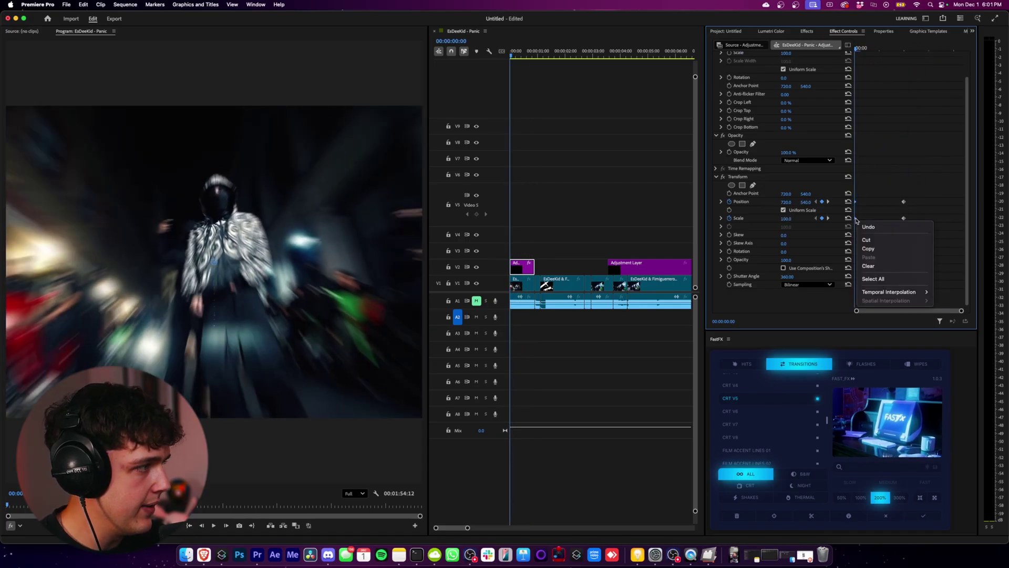
{"action": "mouse_move", "coordinate": [893, 292]}
{"action": "left_click", "coordinate": [950, 348]}
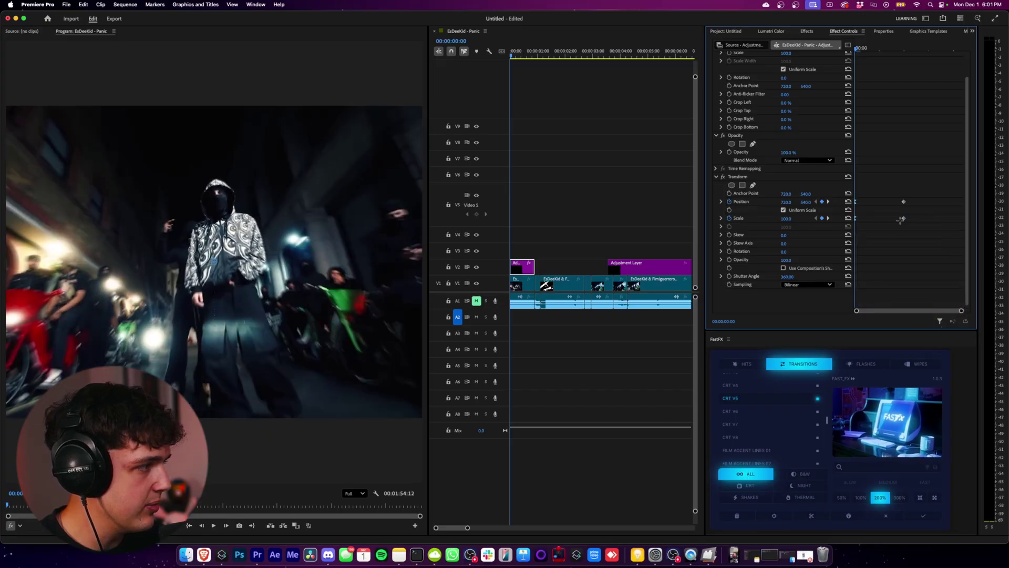
{"action": "right_click", "coordinate": [905, 218]}
{"action": "mouse_move", "coordinate": [938, 290]}
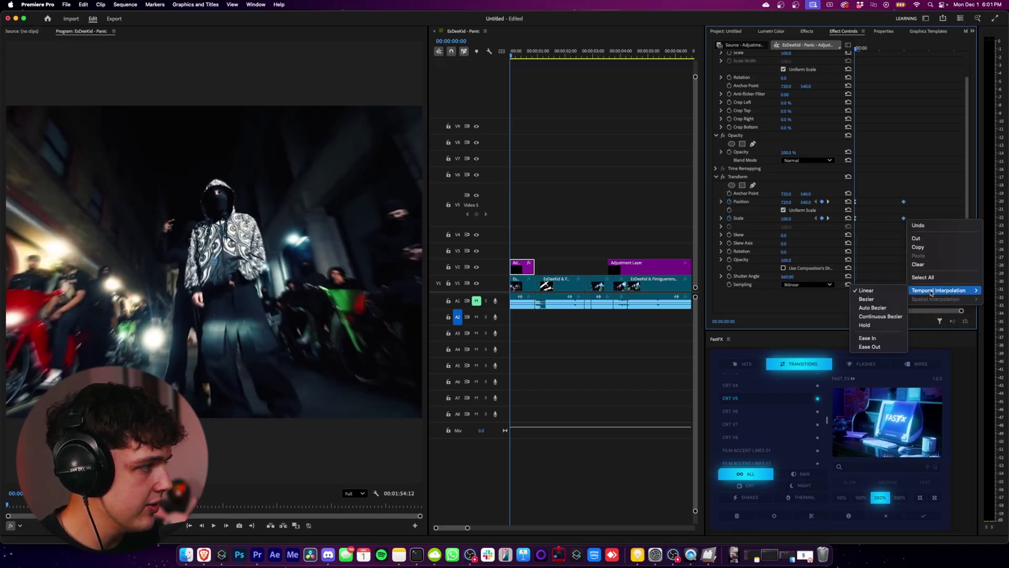
{"action": "left_click", "coordinate": [888, 337]}
{"action": "key", "text": "space"}
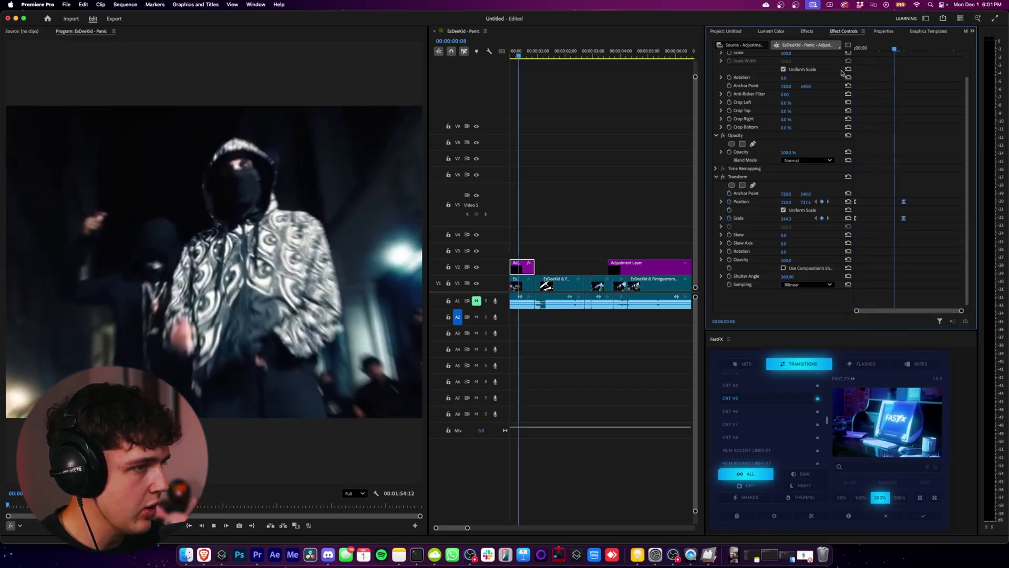
{"action": "key", "text": "space"}
Paste copies of the starting Position and Scale keyframes at about frame 15 and preview the zoom back out.
{"action": "scroll", "coordinate": [906, 127], "scroll_direction": "down", "scroll_amount": 1}
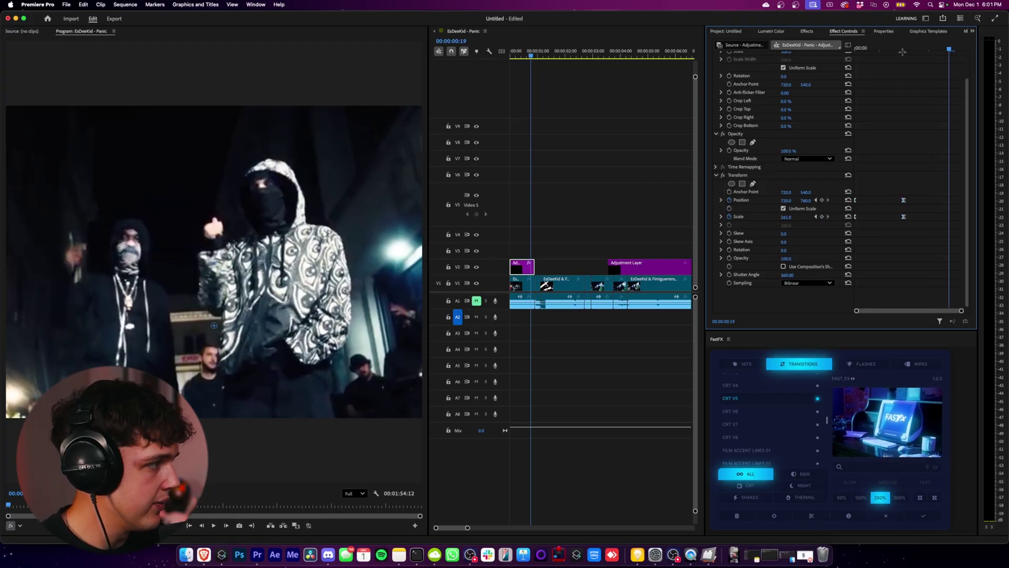
{"action": "scroll", "coordinate": [903, 51], "scroll_direction": "up", "scroll_amount": 1}
{"action": "left_click_drag", "start_coordinate": [903, 51], "coordinate": [788, 74]}
{"action": "key", "text": "super+v"}
{"action": "key", "text": "space"}
{"action": "key", "text": "space"}
{"action": "left_click_drag", "start_coordinate": [874, 50], "coordinate": [850, 125]}
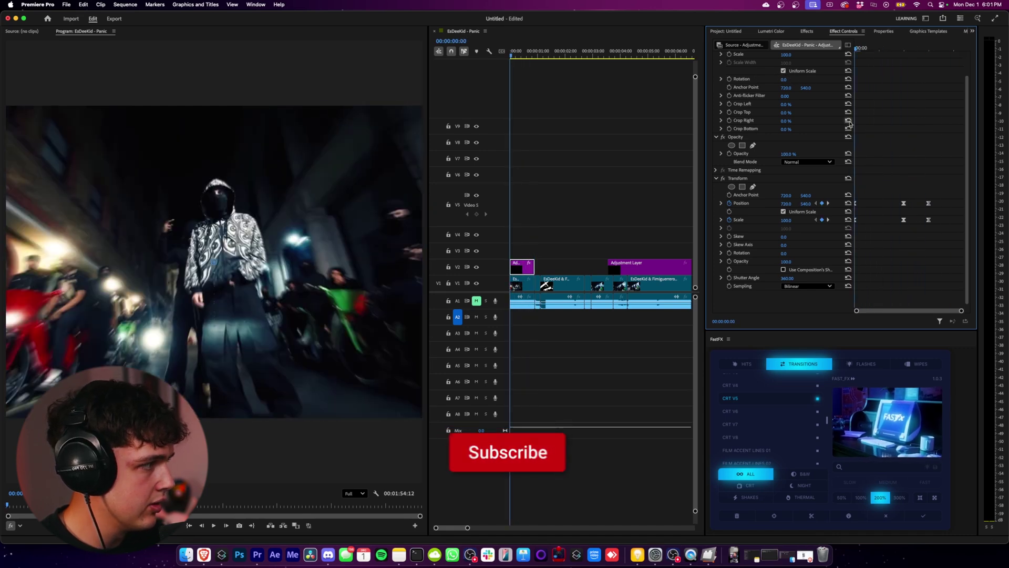
Move the zoom-out keyframes to about frame 21, copy the zoomed-in keyframes to about frame 17, and play the result.
{"action": "left_click_drag", "start_coordinate": [920, 197], "coordinate": [896, 225]}
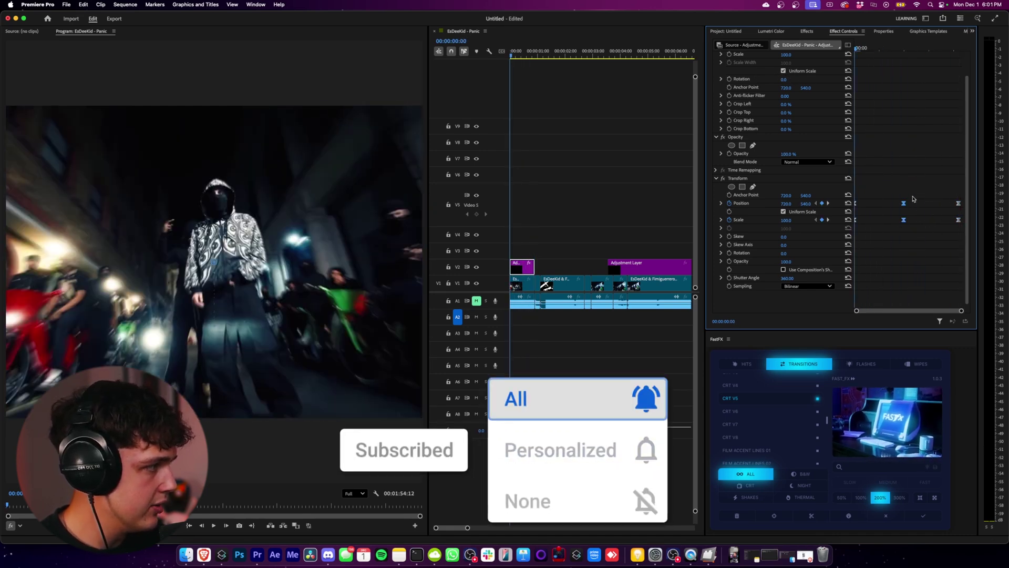
{"action": "key", "text": "space"}
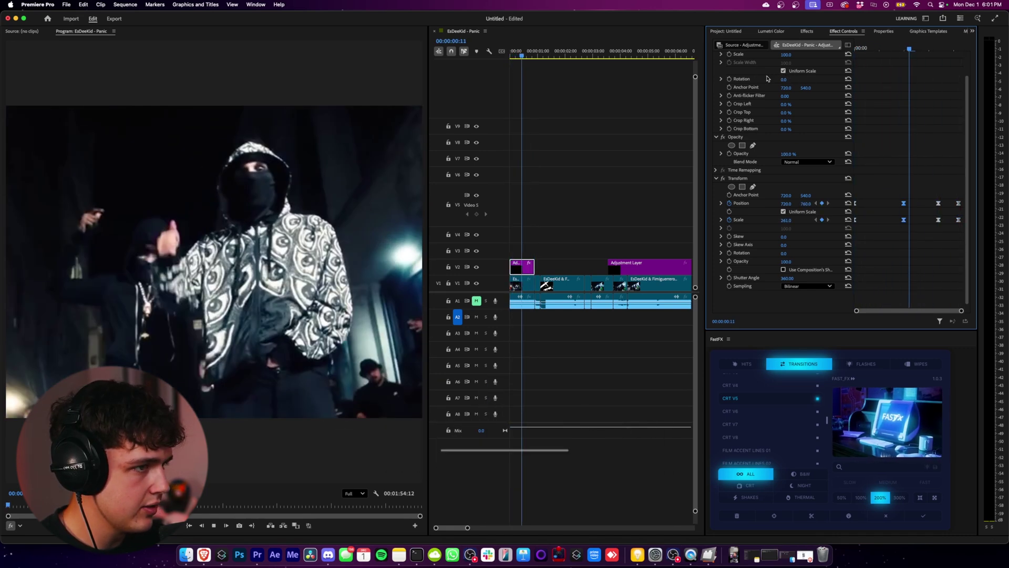
{"action": "key", "text": "space"}
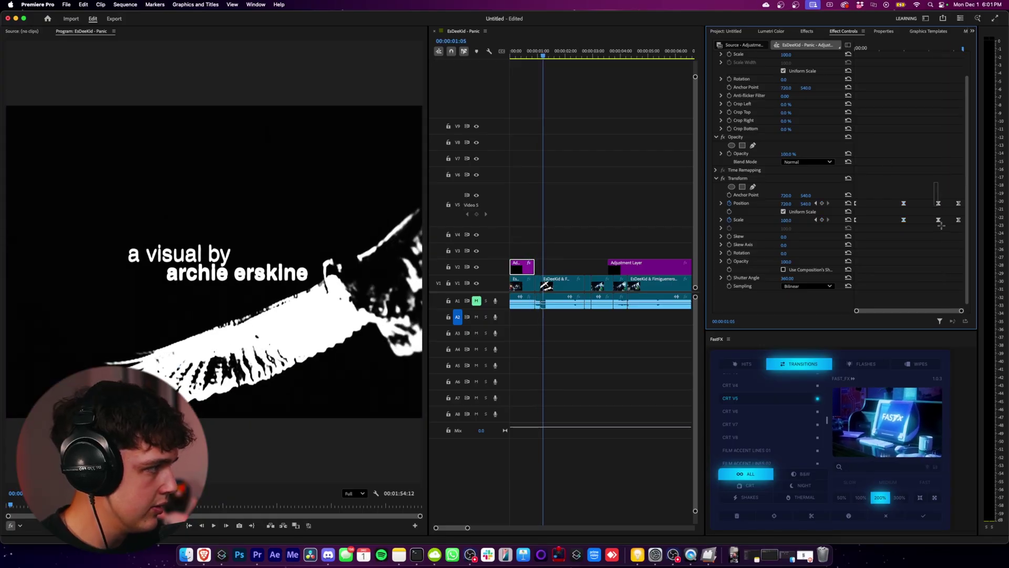
Shift the copied zoomed-in keyframes to about frame 19 and the final pair to about frame 22, and replay the zoom.
{"action": "left_click_drag", "start_coordinate": [938, 202], "coordinate": [950, 229]}
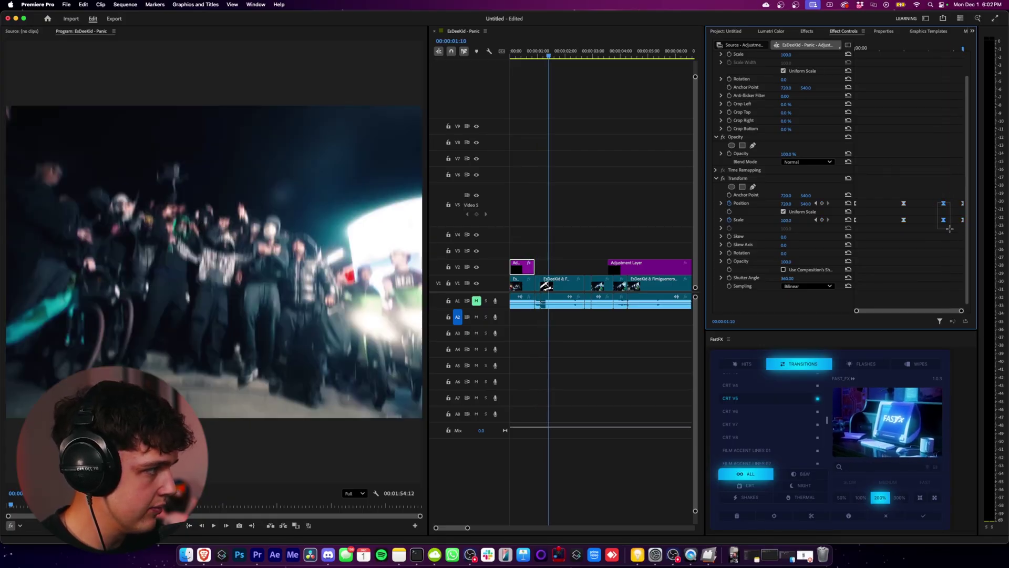
{"action": "left_click_drag", "start_coordinate": [880, 49], "coordinate": [788, 56]}
{"action": "key", "text": "space"}
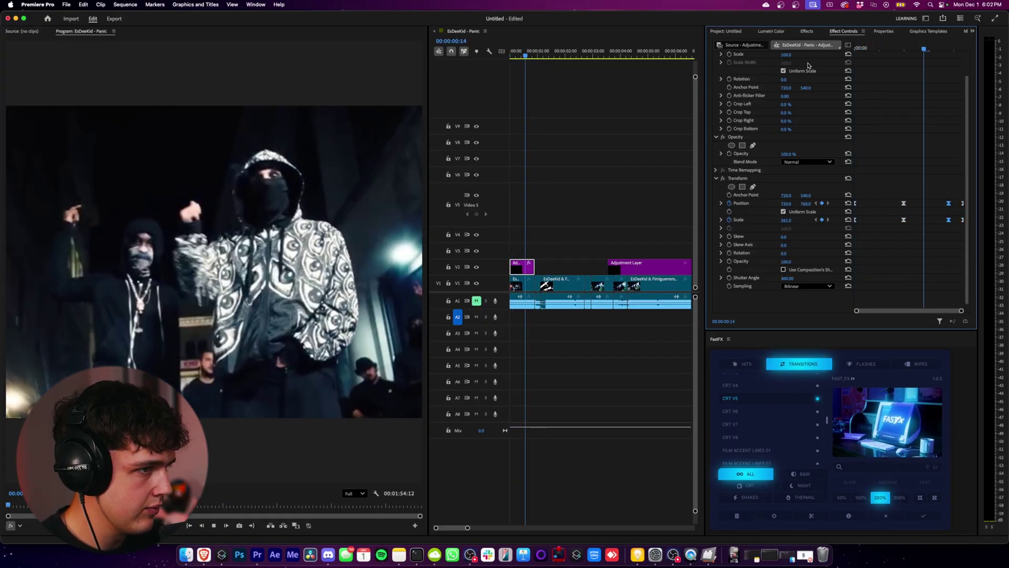
{"action": "left_click_drag", "start_coordinate": [539, 56], "coordinate": [421, 78]}
{"action": "key", "text": "space"}
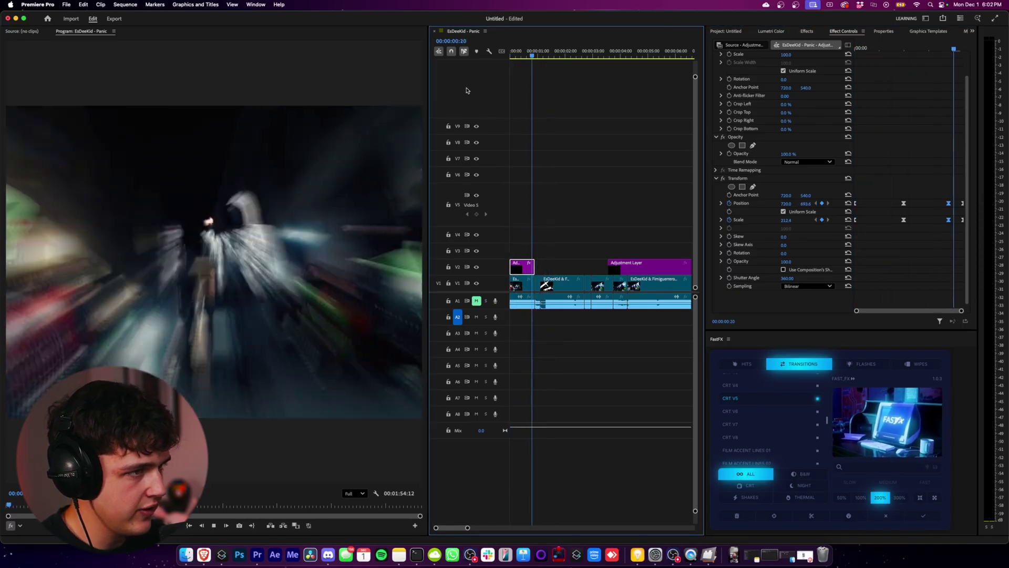
{"action": "left_click_drag", "start_coordinate": [524, 56], "coordinate": [450, 65]}
{"action": "key", "text": "space"}
{"action": "key", "text": "space"}
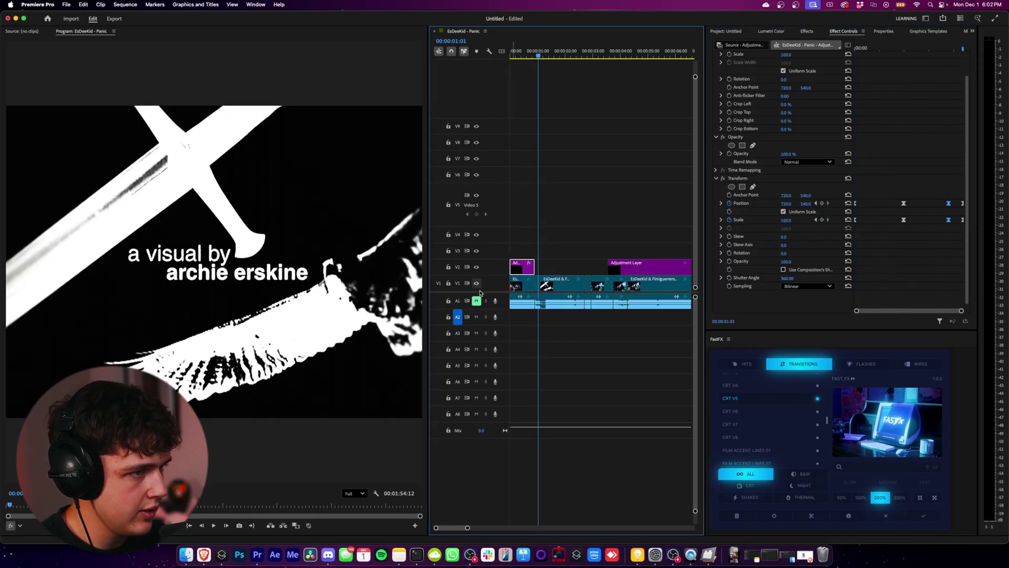
Unmute audio track A1 and place the playhead at the start of the crowd clip at 00:00:01:08.
{"action": "key", "text": "minus"}
{"action": "mouse_move", "coordinate": [528, 57]}
{"action": "left_mouse_down"}
{"action": "mouse_move", "coordinate": [545, 57]}
{"action": "mouse_move", "coordinate": [534, 58]}
{"action": "left_mouse_up"}
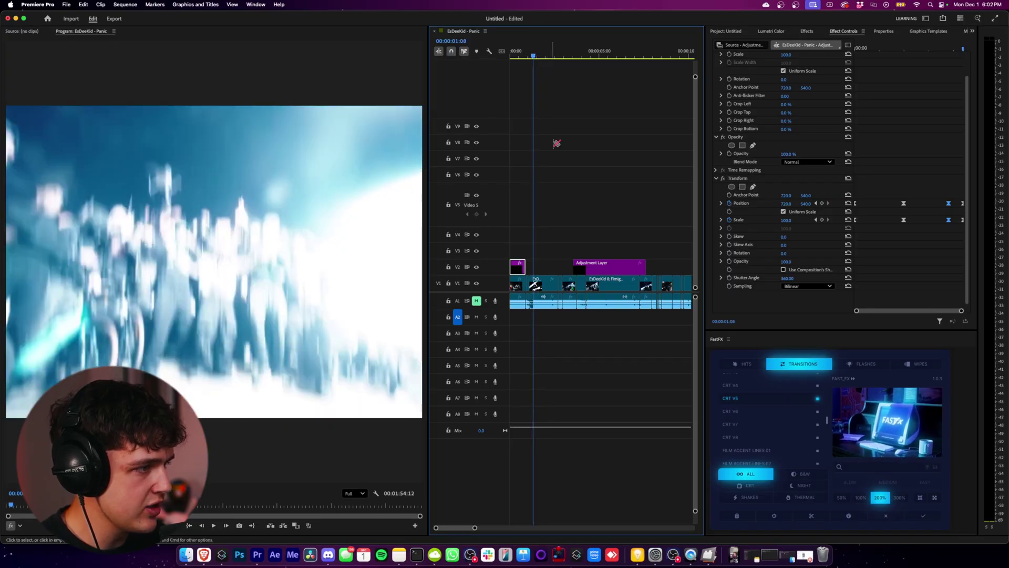
{"action": "key", "text": "equal"}
{"action": "key", "text": "equal"}
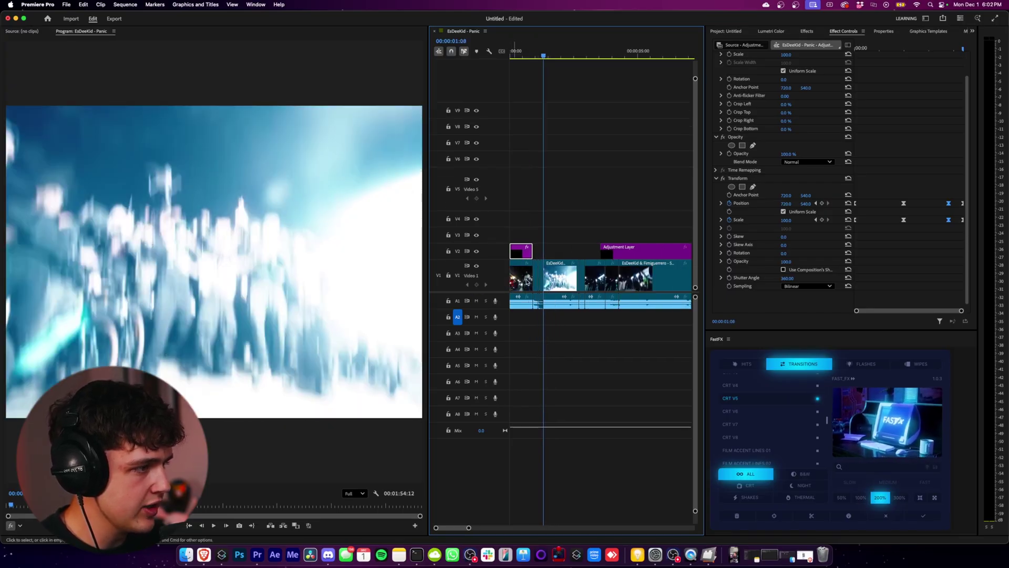
{"action": "left_click", "coordinate": [563, 303]}
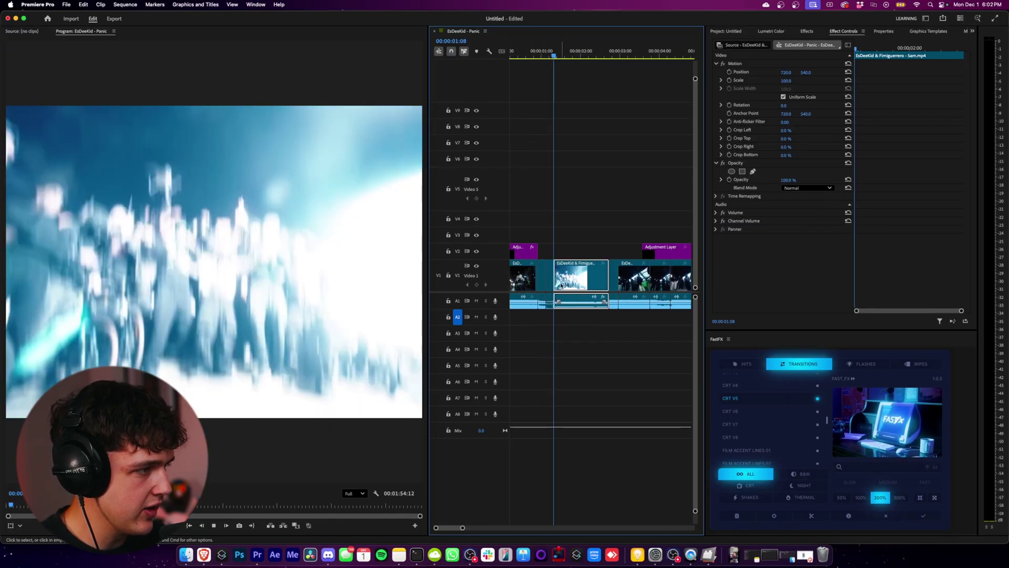
Move the second adjustment layer to 00:00:01:08 above the crowd clip and remove the excess past the clip's end.
{"action": "key", "text": "minus"}
{"action": "left_click_drag", "start_coordinate": [630, 246], "coordinate": [579, 253]}
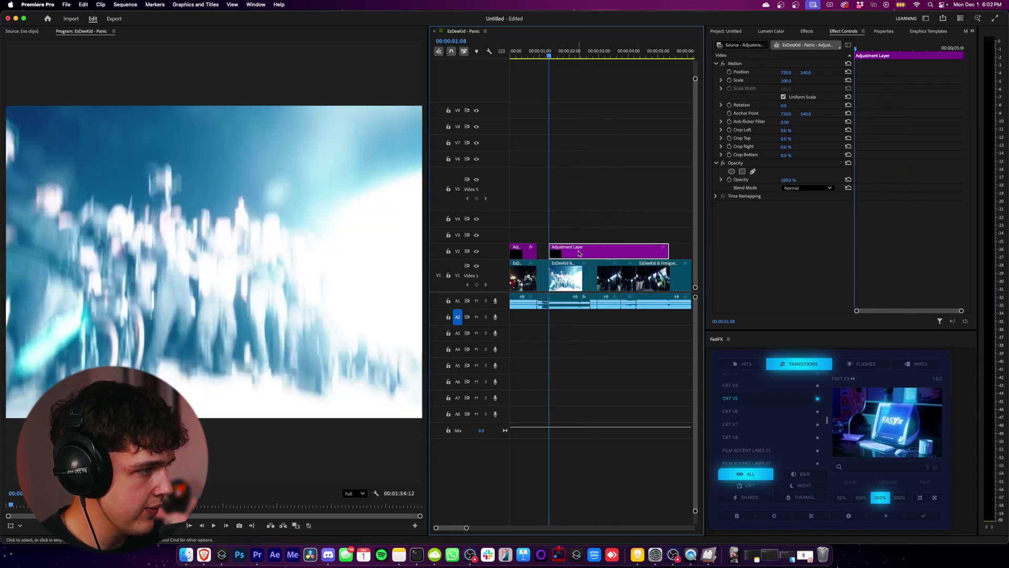
{"action": "left_click", "coordinate": [590, 253]}
{"action": "key", "text": "v"}
{"action": "left_click", "coordinate": [608, 254]}
{"action": "key", "text": "Delete"}
Split the adjustment layer at 00:00:01:18, delete the part before the cut, and extend its start back to 00:00:01:15.
{"action": "scroll", "coordinate": [561, 205], "scroll_direction": "up", "scroll_amount": 5}
{"action": "key", "text": "space"}
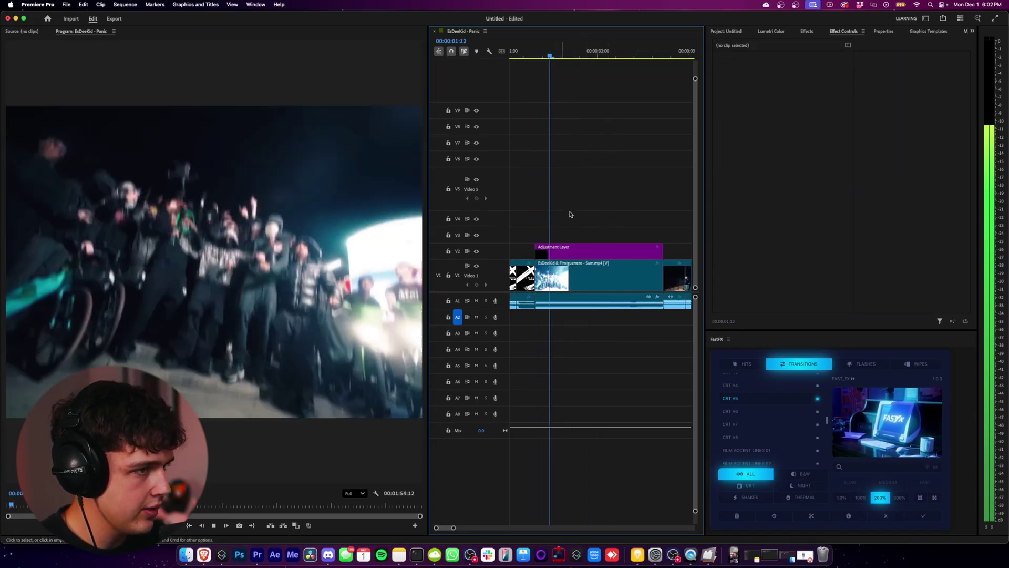
{"action": "key", "text": "space"}
{"action": "key", "text": "Left"}
{"action": "key", "text": "Left"}
{"action": "key", "text": "c"}
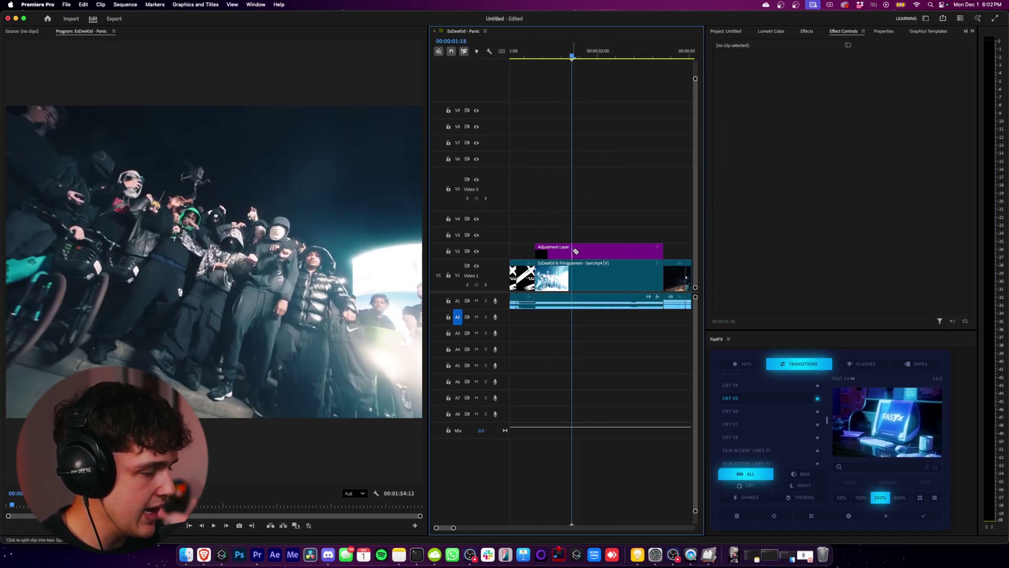
{"action": "left_click", "coordinate": [574, 251]}
{"action": "key", "text": "v"}
{"action": "left_click", "coordinate": [559, 253]}
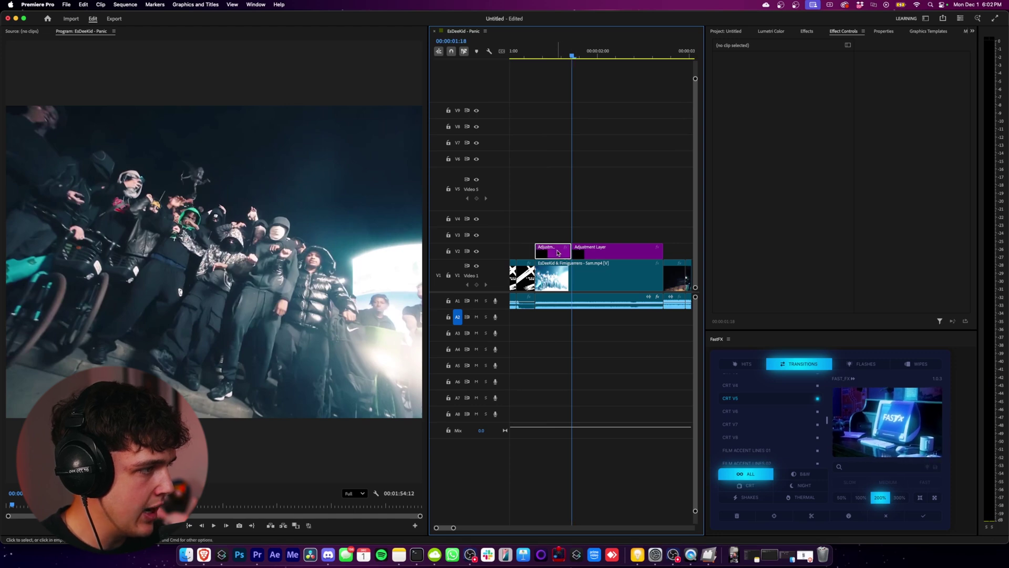
{"action": "key", "text": "Delete"}
{"action": "left_click_drag", "start_coordinate": [574, 252], "coordinate": [562, 252]}
Apply the Transform effect to the adjustment layer with Use Composition's Shutter Angle off and Shutter Angle set to 360.
{"action": "left_click", "coordinate": [591, 252]}
{"action": "left_click", "coordinate": [806, 32]}
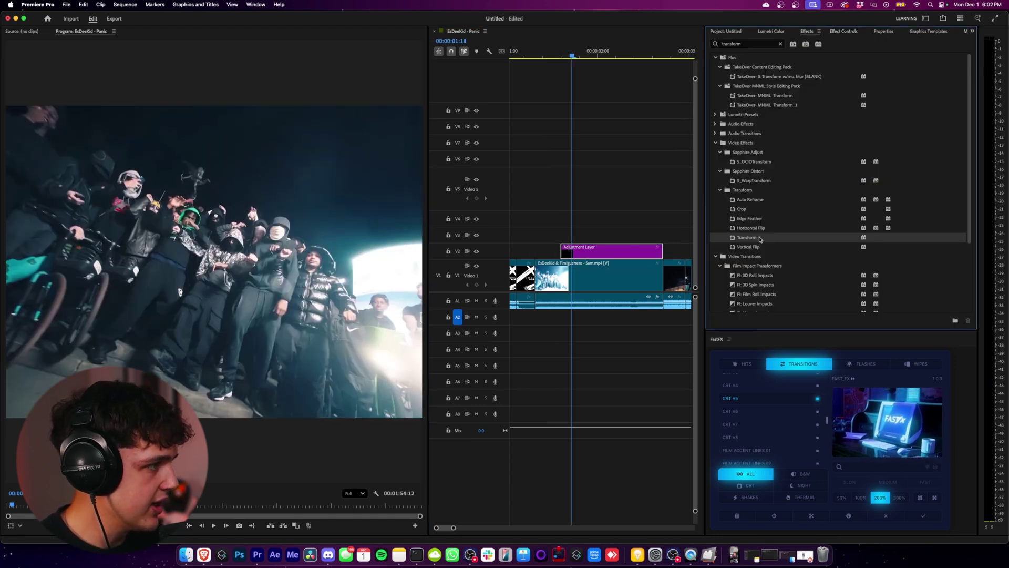
{"action": "left_click_drag", "start_coordinate": [762, 235], "coordinate": [611, 251]}
{"action": "left_click", "coordinate": [843, 31]}
{"action": "scroll", "coordinate": [802, 198], "scroll_direction": "down", "scroll_amount": 2}
{"action": "left_click", "coordinate": [784, 266]}
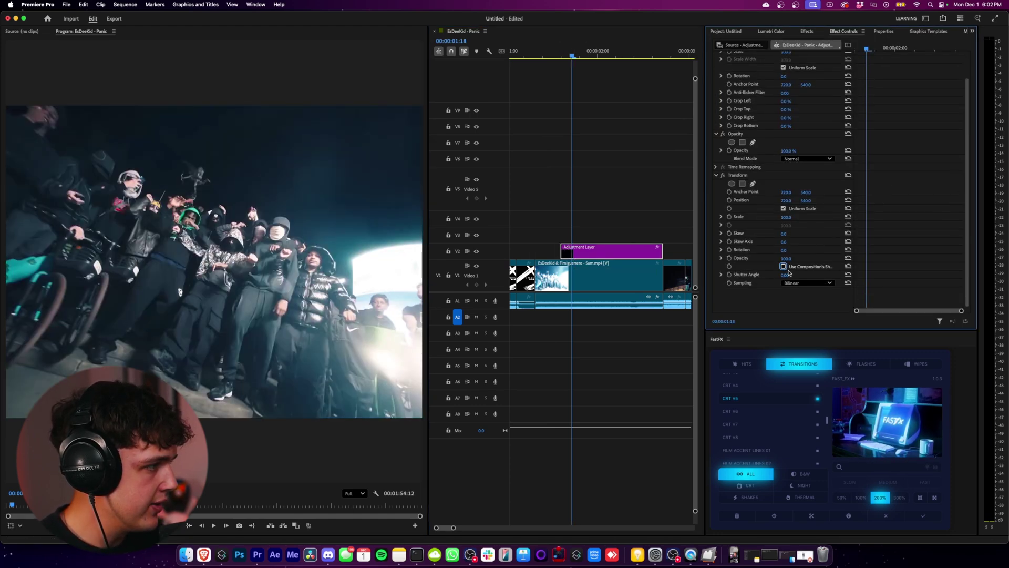
Keyframe Transform Scale from 100 at the layer's start to about 200 at 00:00:01:19.
{"action": "left_click_drag", "start_coordinate": [872, 50], "coordinate": [854, 51]}
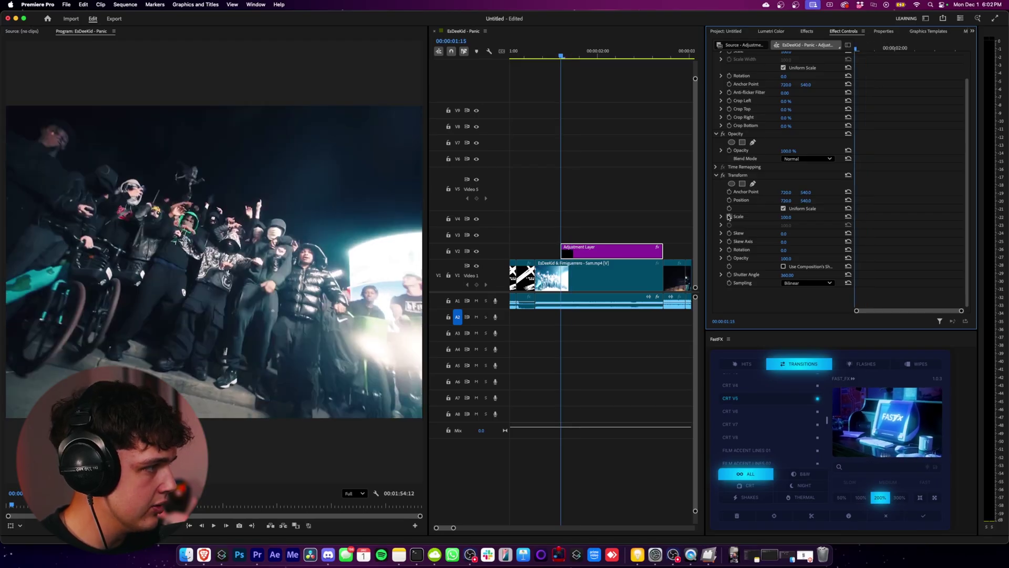
{"action": "left_click", "coordinate": [729, 216]}
{"action": "key", "text": "space"}
{"action": "key", "text": "space"}
{"action": "left_click", "coordinate": [873, 48]}
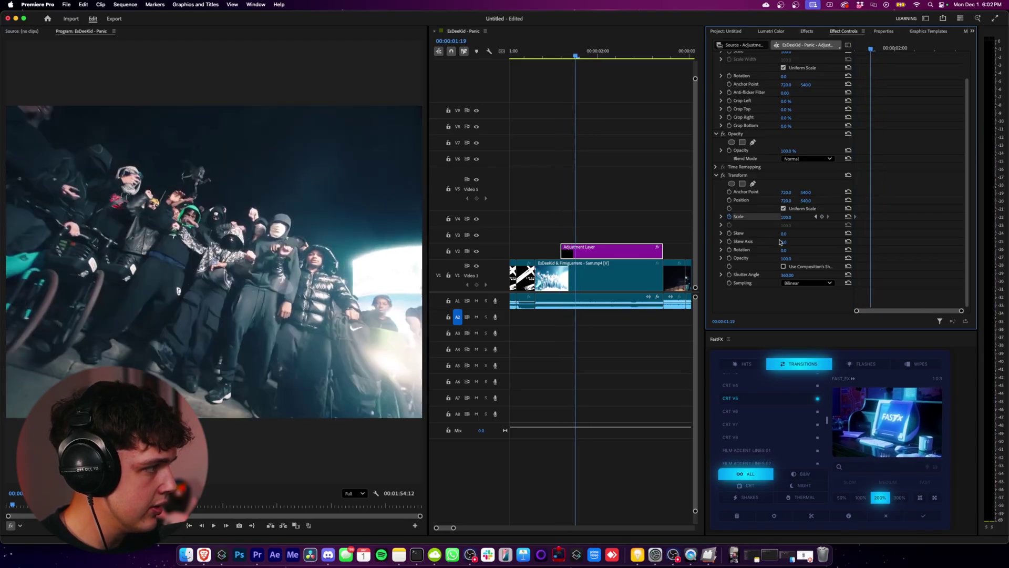
{"action": "left_click_drag", "start_coordinate": [786, 216], "coordinate": [841, 214]}
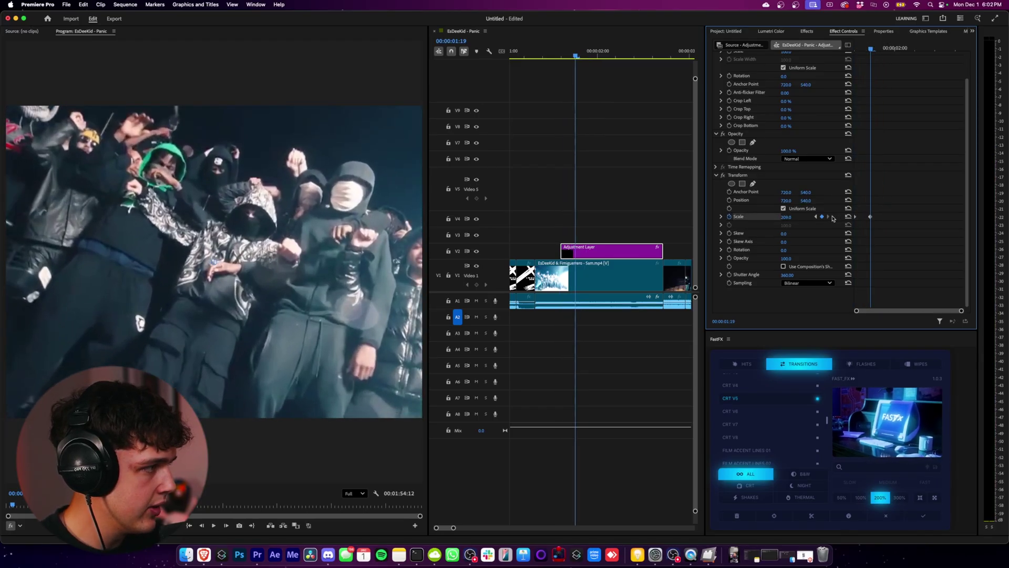
Add a third Scale keyframe of 150 at 00:00:01:23 and preview the zoom from the layer's start.
{"action": "left_click_drag", "start_coordinate": [872, 49], "coordinate": [887, 49]}
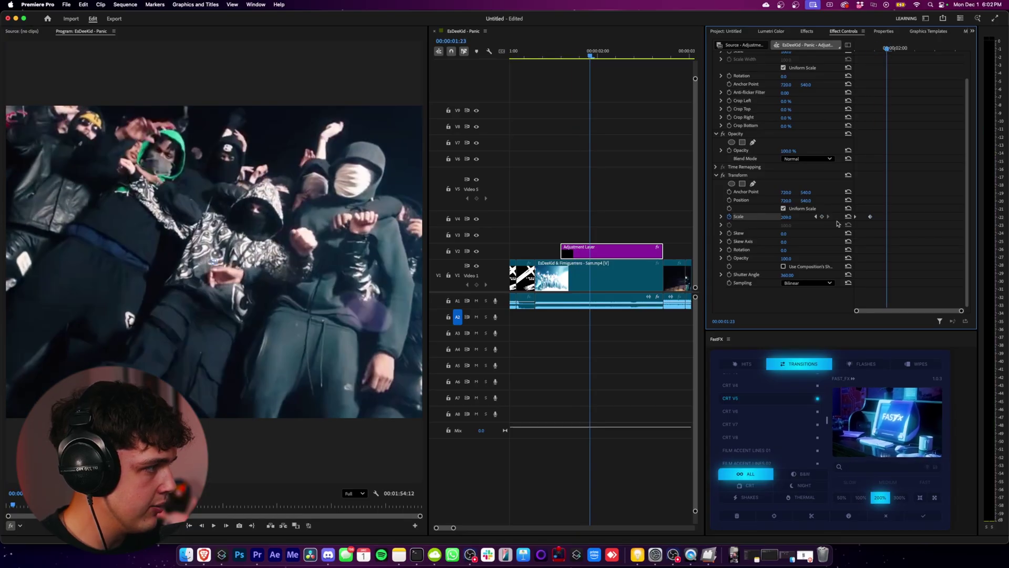
{"action": "left_click", "coordinate": [787, 217]}
{"action": "type", "text": "15"}
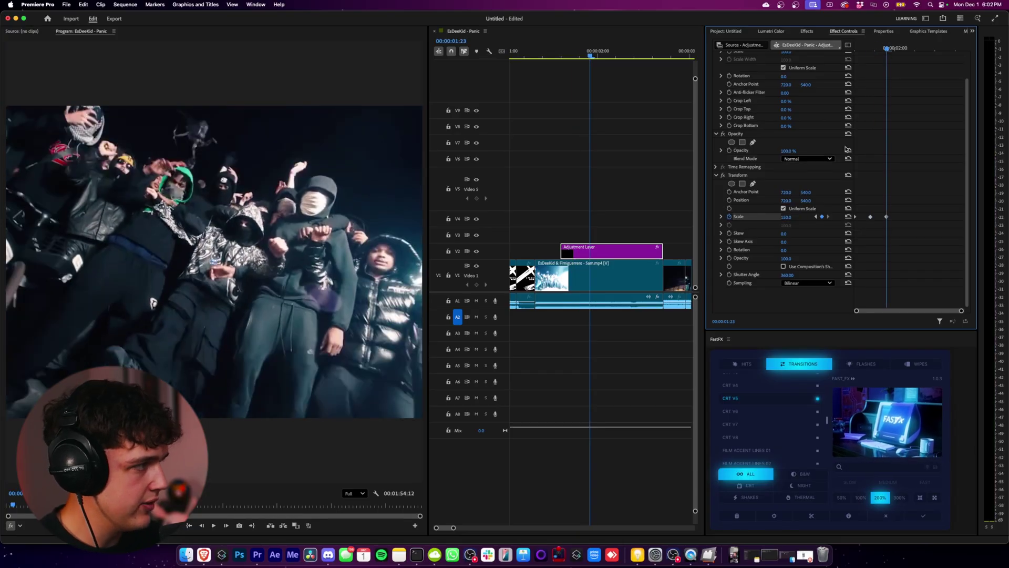
{"action": "left_click_drag", "start_coordinate": [863, 49], "coordinate": [851, 51]}
{"action": "key", "text": "space"}
{"action": "key", "text": "space"}
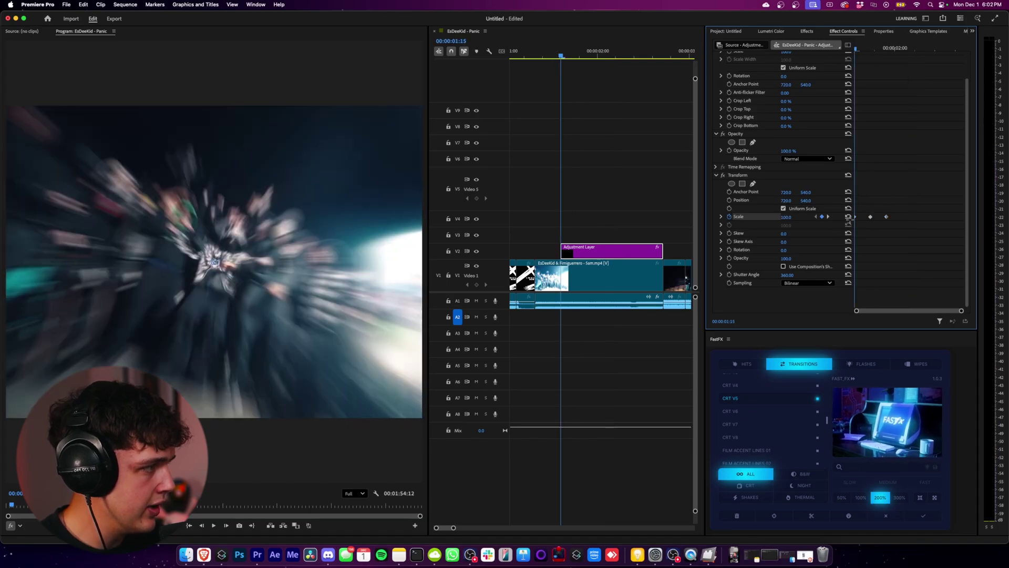
Ease the first and last Transform Scale keyframes of the adjustment layer's zoom.
{"action": "right_click", "coordinate": [857, 220]}
{"action": "left_click", "coordinate": [878, 334]}
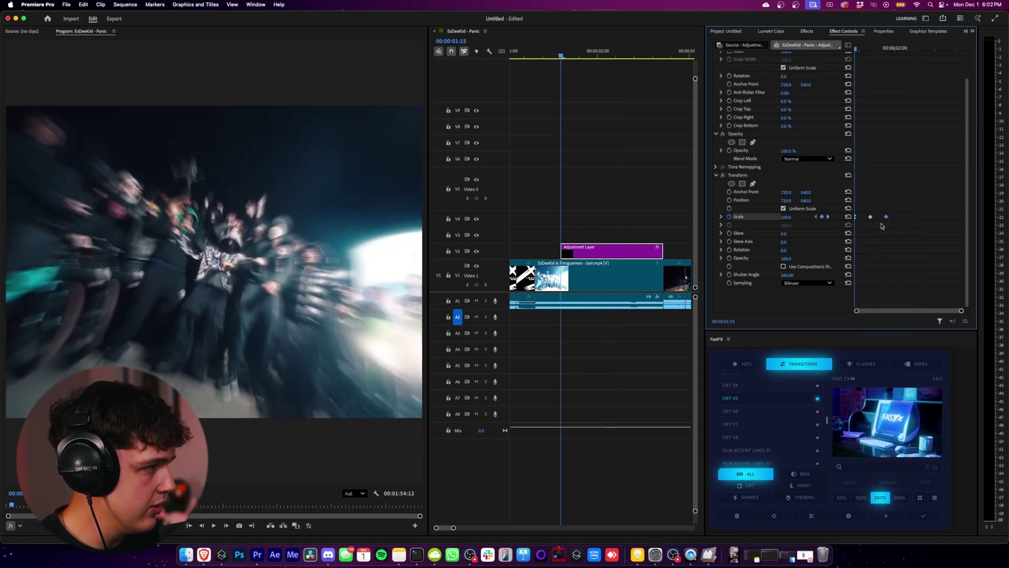
{"action": "right_click", "coordinate": [886, 217]}
{"action": "left_click", "coordinate": [896, 327]}
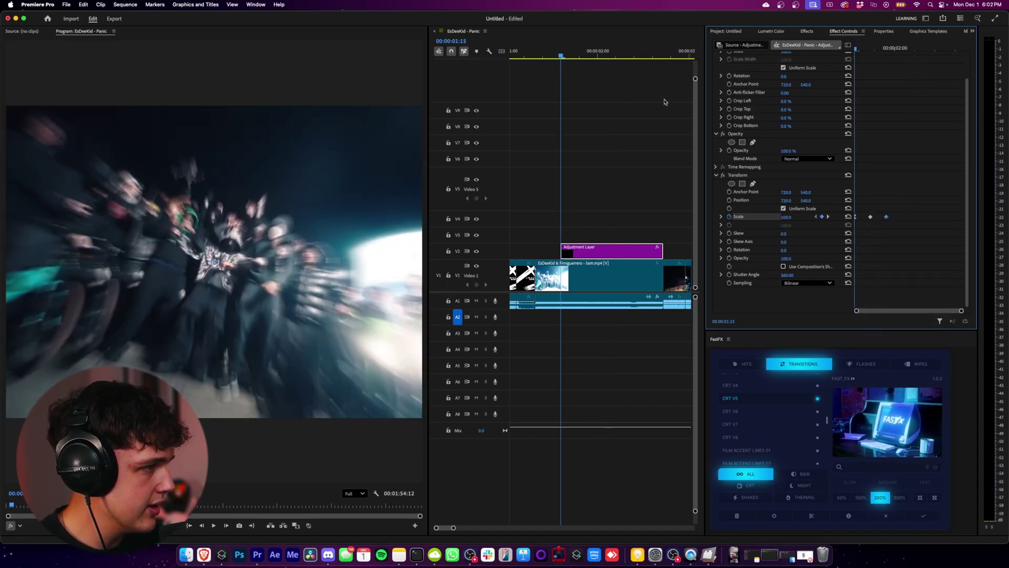
Play back the eased zoom repeatedly from just before the adjustment layer to check its smoothness.
{"action": "left_click", "coordinate": [558, 52]}
{"action": "key", "text": "space"}
{"action": "left_click", "coordinate": [558, 52]}
{"action": "key", "text": "space"}
{"action": "left_click", "coordinate": [558, 53]}
{"action": "key", "text": "space"}
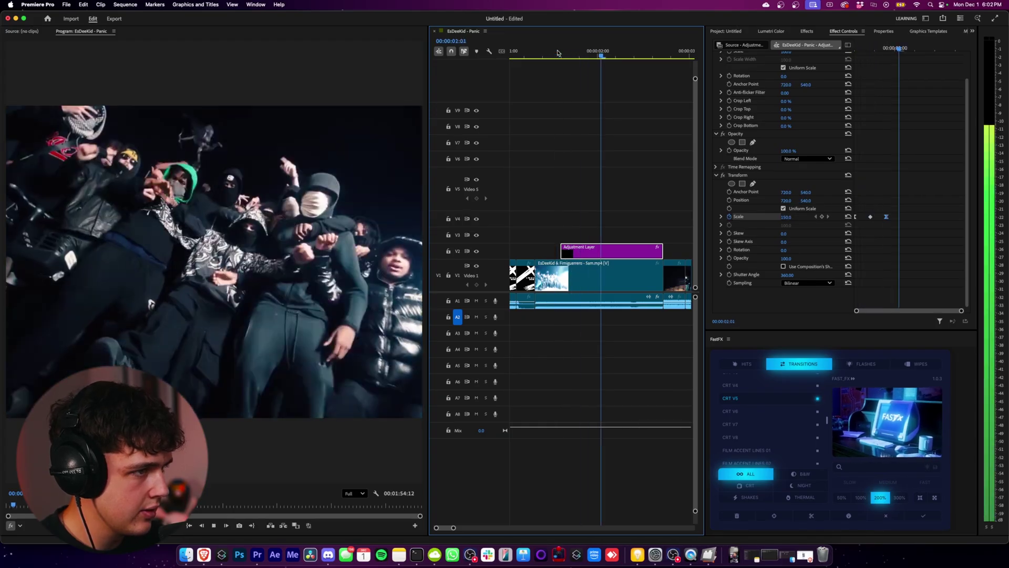
{"action": "left_click", "coordinate": [558, 52]}
{"action": "key", "text": "space"}
{"action": "left_click", "coordinate": [558, 53]}
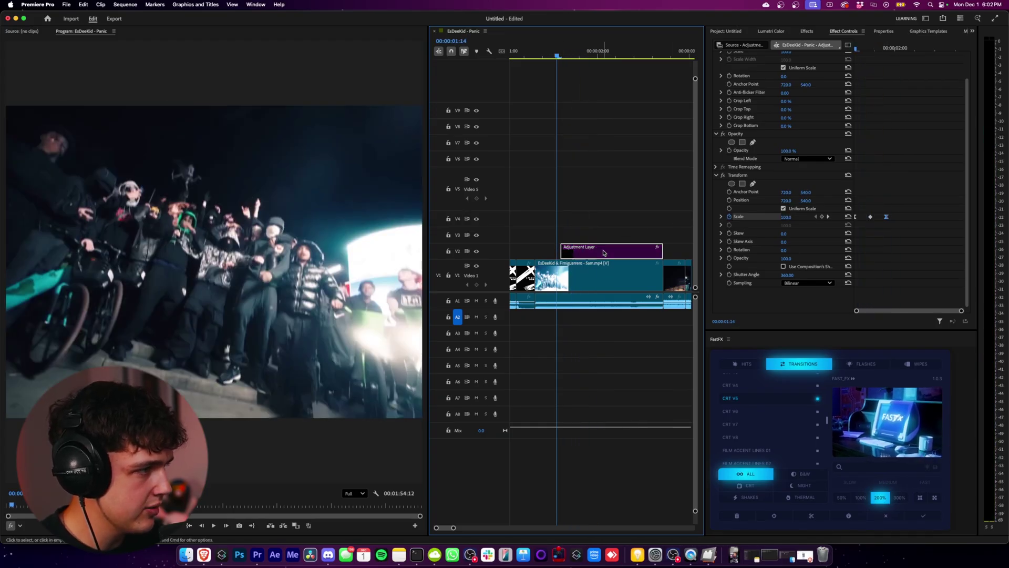
{"action": "key", "text": "space"}
{"action": "left_click", "coordinate": [545, 53]}
{"action": "key", "text": "space"}
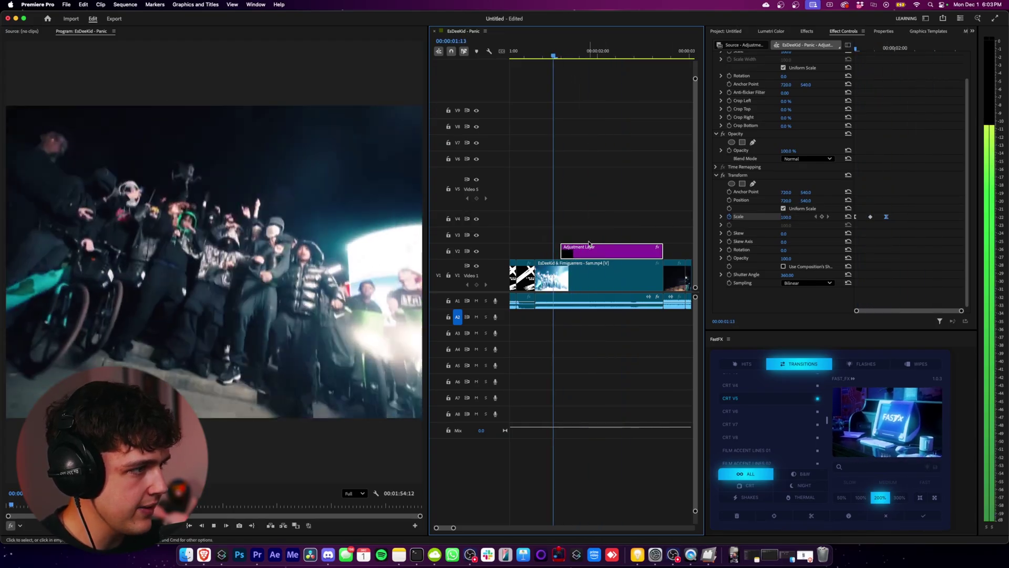
{"action": "left_click", "coordinate": [542, 51]}
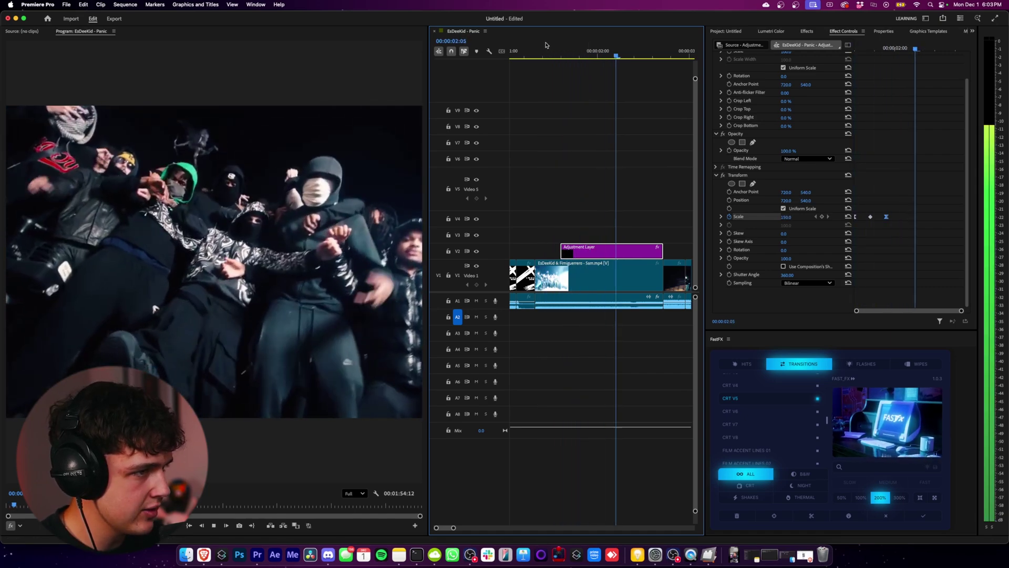
{"action": "left_click", "coordinate": [546, 49]}
{"action": "key", "text": "space"}
{"action": "key", "text": "space"}
Add another adjustment layer on V3 at 00:00:02:02 and shorten it to the end of the clip below.
{"action": "scroll", "coordinate": [543, 252], "scroll_direction": "down", "scroll_amount": 5}
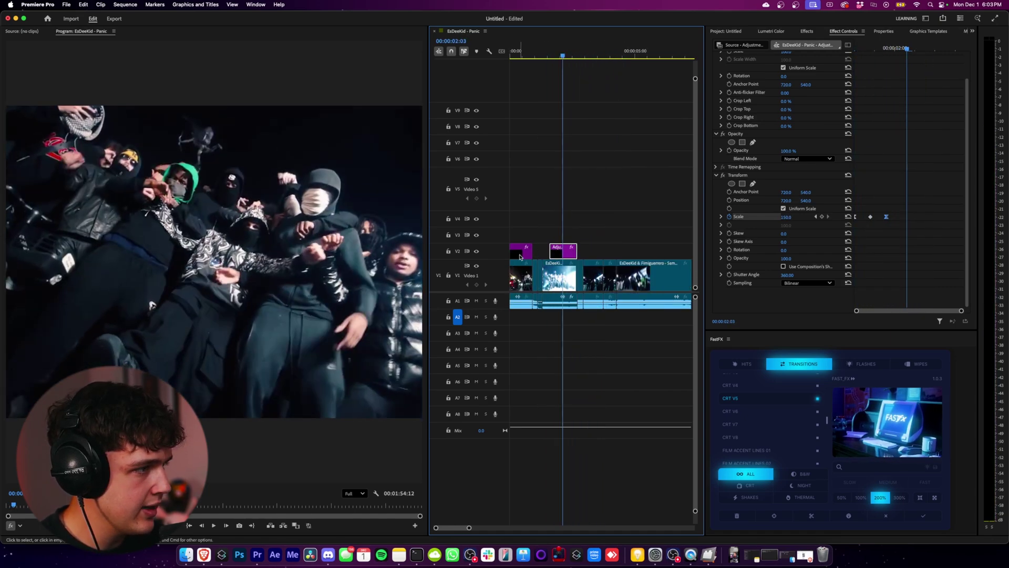
{"action": "left_click", "coordinate": [520, 257]}
{"action": "scroll", "coordinate": [603, 228], "scroll_direction": "down", "scroll_amount": 4}
{"action": "left_click", "coordinate": [726, 31]}
{"action": "left_click_drag", "start_coordinate": [869, 179], "coordinate": [544, 244]}
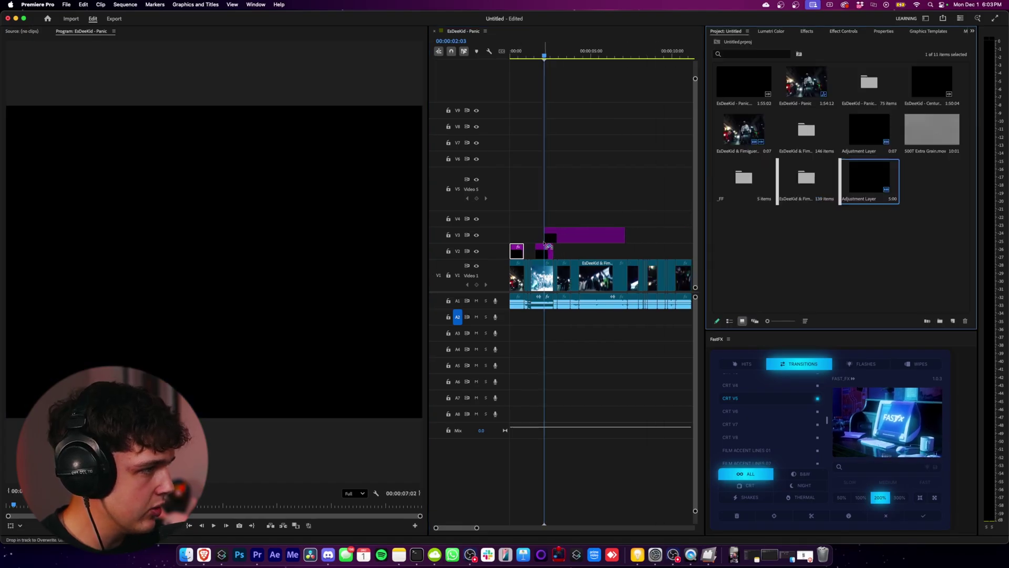
{"action": "key", "text": "equal"}
{"action": "key", "text": "equal"}
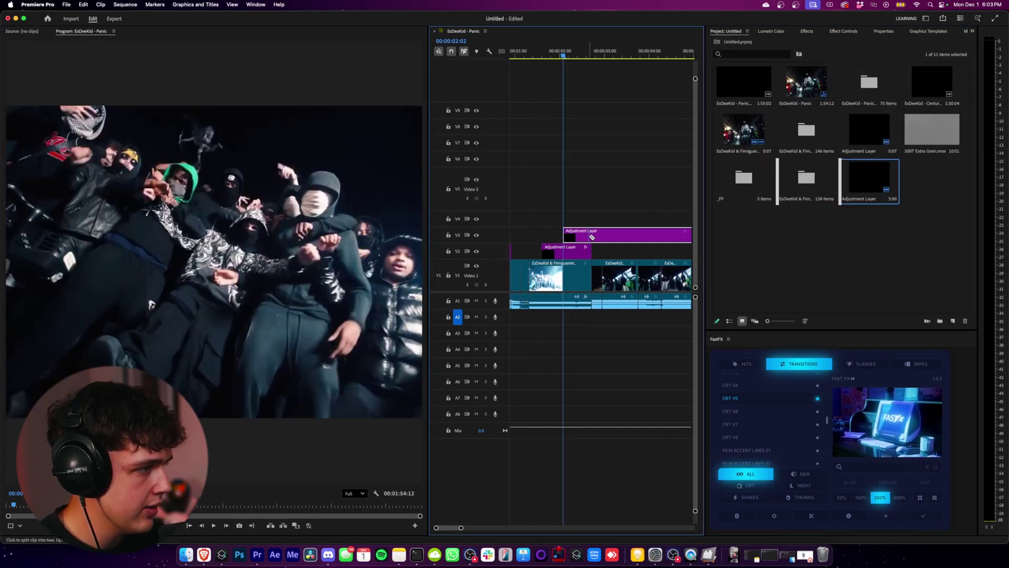
Apply Transform with its own 360 Shutter Angle to the V3 adjustment layer and start Scale and Position keyframes at 00:00:02:02.
{"action": "left_click", "coordinate": [808, 31]}
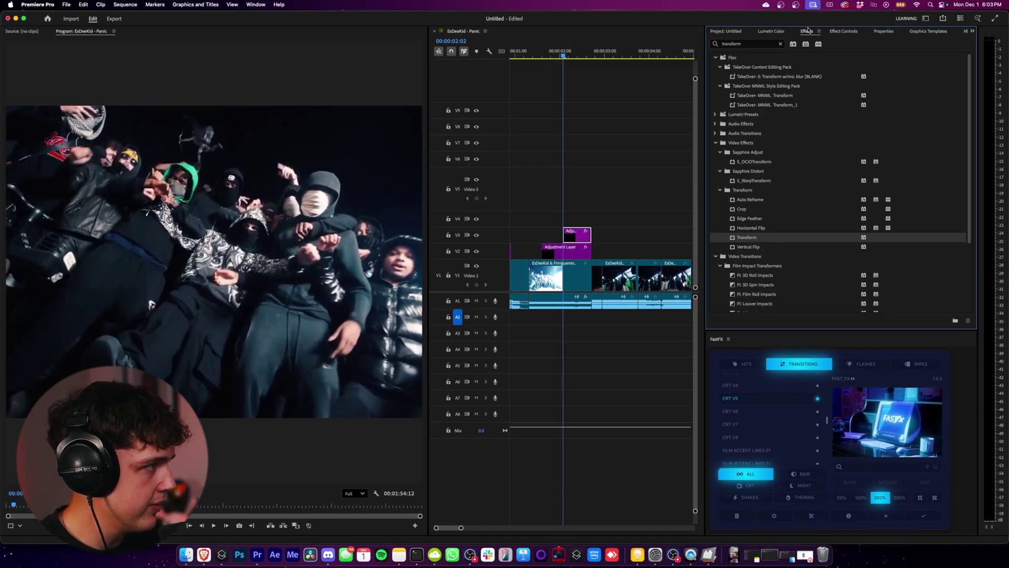
{"action": "left_click", "coordinate": [729, 245]}
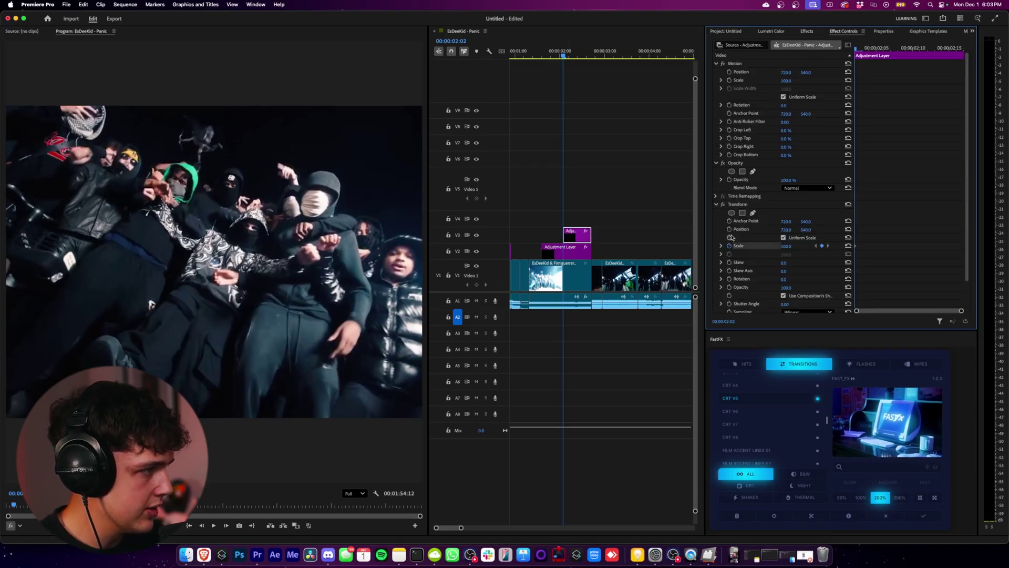
{"action": "left_click", "coordinate": [730, 229]}
{"action": "scroll", "coordinate": [754, 262], "scroll_direction": "down", "scroll_amount": 3}
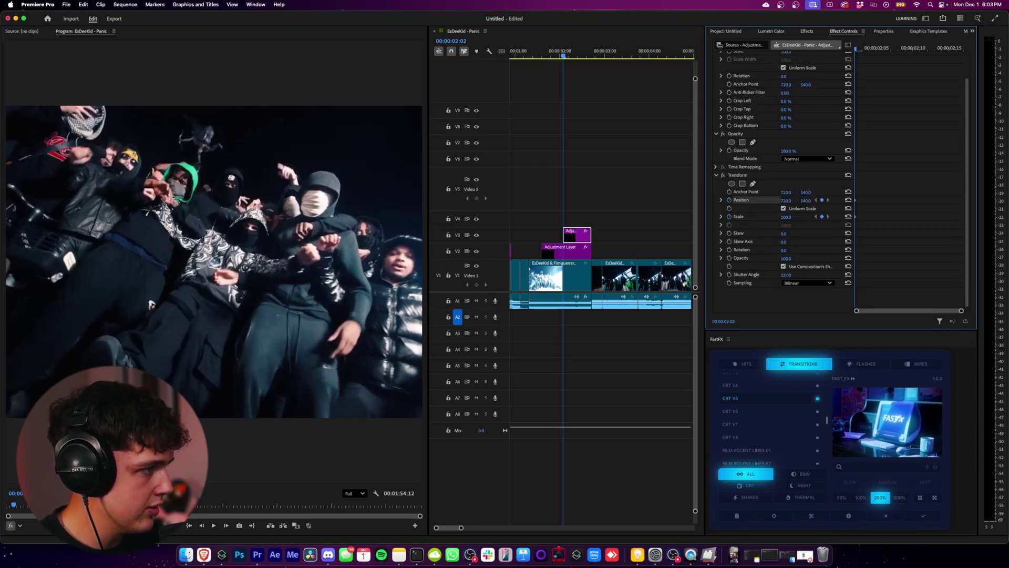
Add a second Transform Scale keyframe of 424 and move it to the end of the V3 adjustment layer.
{"action": "key", "text": "space"}
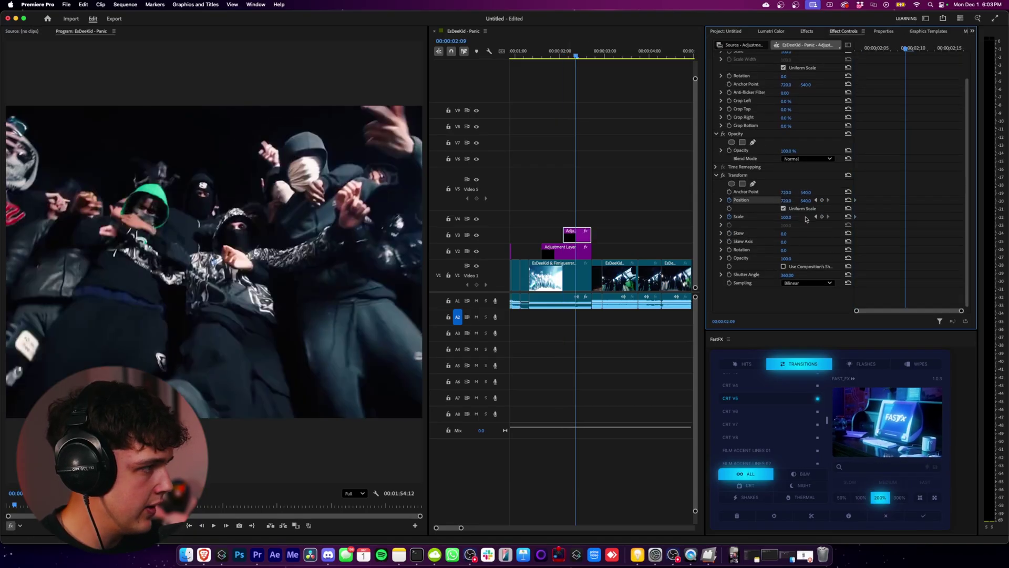
{"action": "left_click_drag", "start_coordinate": [787, 219], "coordinate": [796, 214]}
{"action": "left_click_drag", "start_coordinate": [905, 217], "coordinate": [962, 216]}
Retime the starting Position and Scale keyframes to about 00:00:02:06 and the ending Scale keyframe to about 00:00:02:14, checking playback.
{"action": "left_click", "coordinate": [877, 48]}
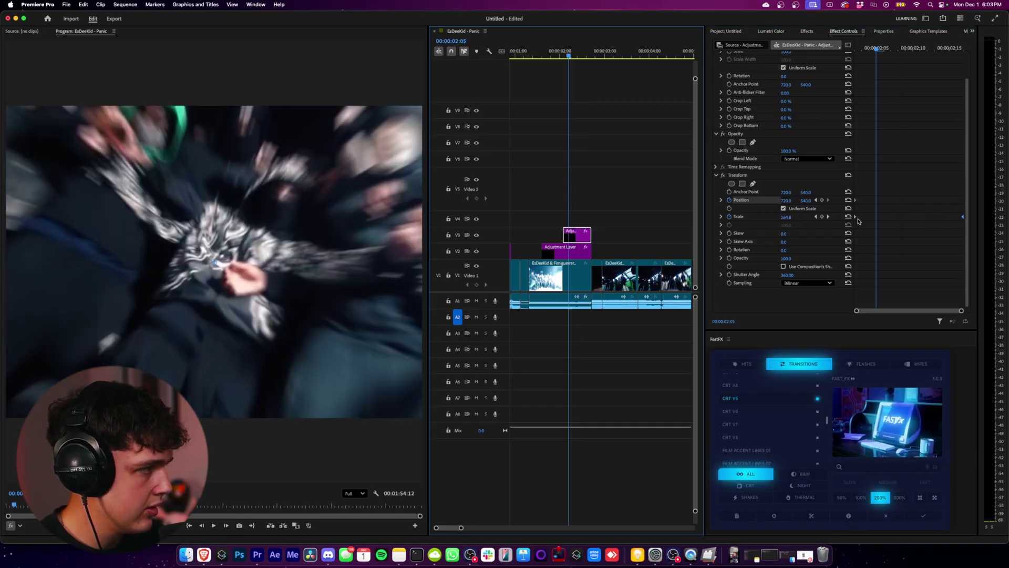
{"action": "left_click_drag", "start_coordinate": [868, 49], "coordinate": [856, 50]}
{"action": "left_click_drag", "start_coordinate": [855, 217], "coordinate": [905, 217]}
{"action": "key", "text": "space"}
{"action": "left_click", "coordinate": [550, 41]}
{"action": "left_click_drag", "start_coordinate": [551, 48], "coordinate": [574, 48]}
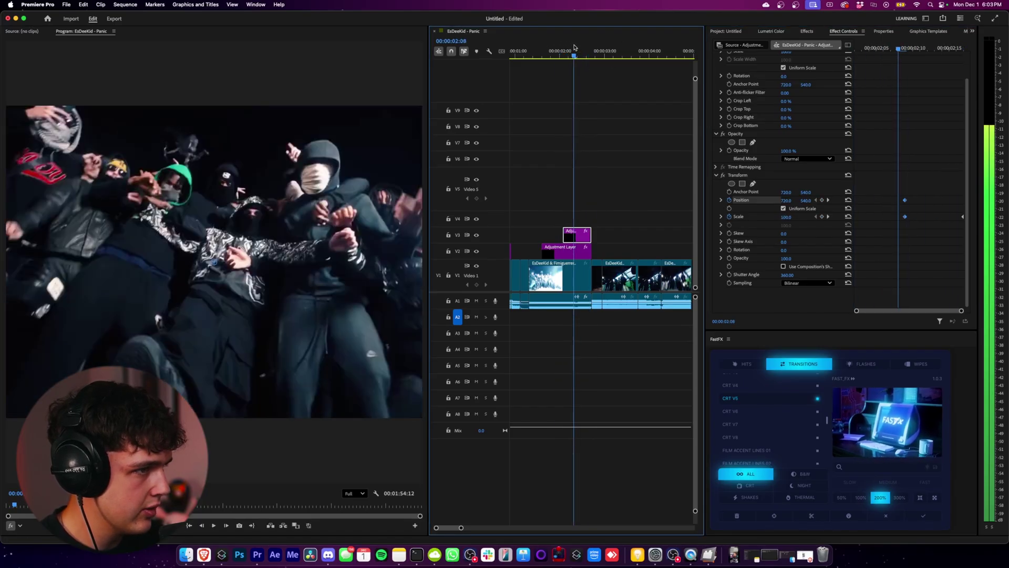
{"action": "left_click_drag", "start_coordinate": [923, 186], "coordinate": [887, 221]}
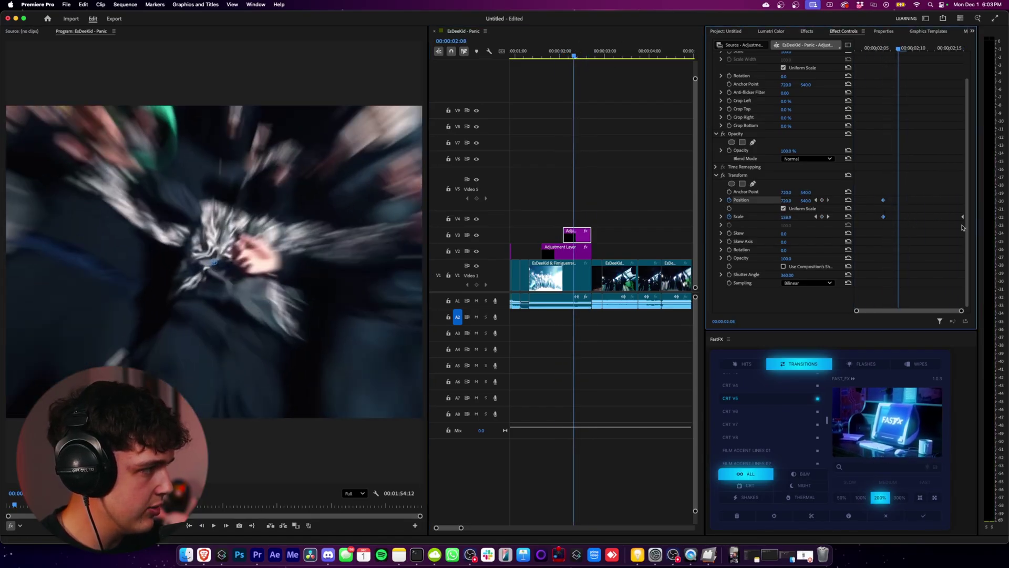
{"action": "left_click_drag", "start_coordinate": [963, 219], "coordinate": [941, 220]}
{"action": "left_click_drag", "start_coordinate": [896, 51], "coordinate": [950, 50]}
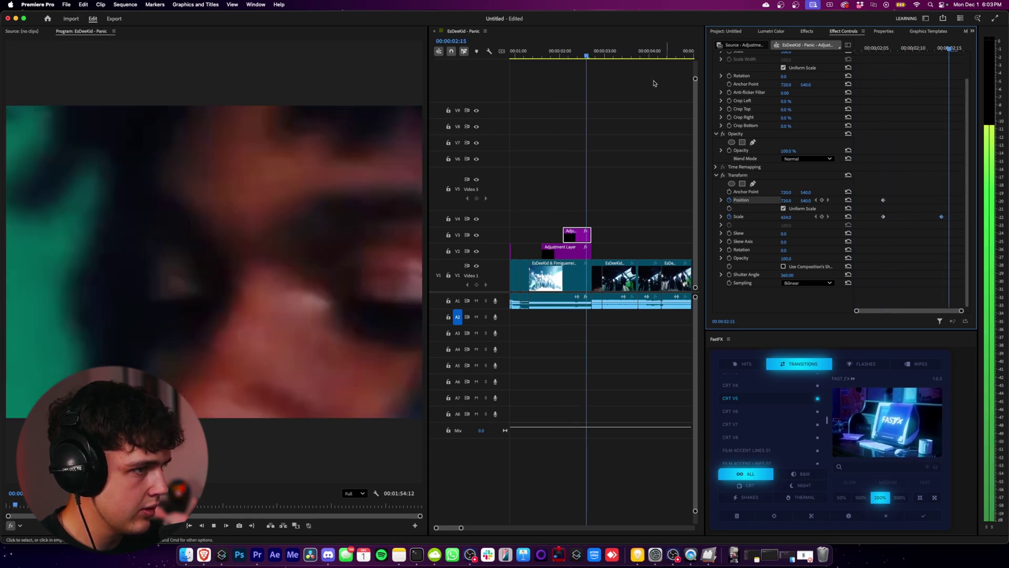
Move the ending Scale keyframe to about 00:00:02:11 and ease both the starting and ending keyframes.
{"action": "left_click", "coordinate": [561, 54]}
{"action": "left_click_drag", "start_coordinate": [559, 54], "coordinate": [568, 54]}
{"action": "left_click", "coordinate": [883, 210]}
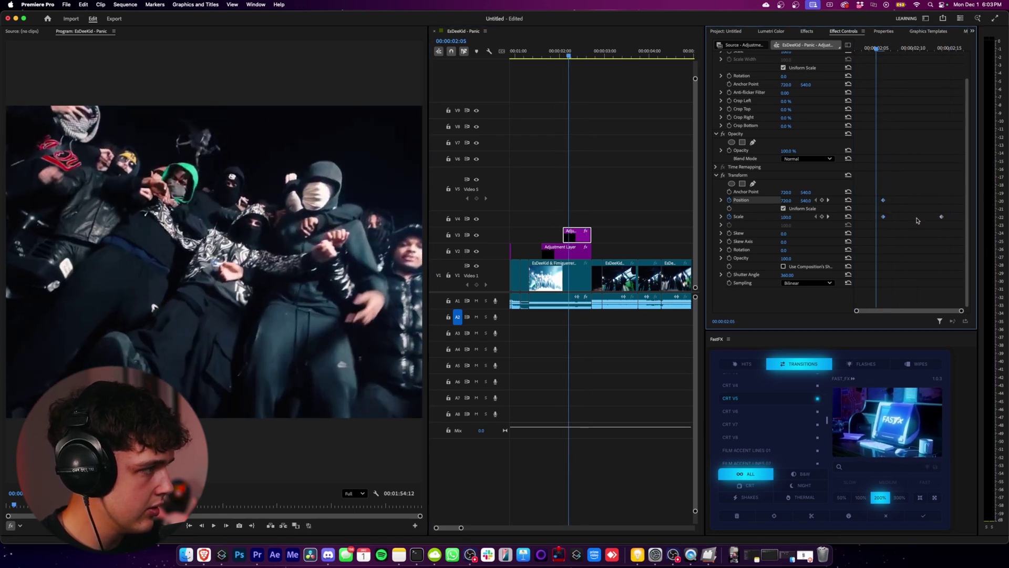
{"action": "right_click", "coordinate": [886, 217]}
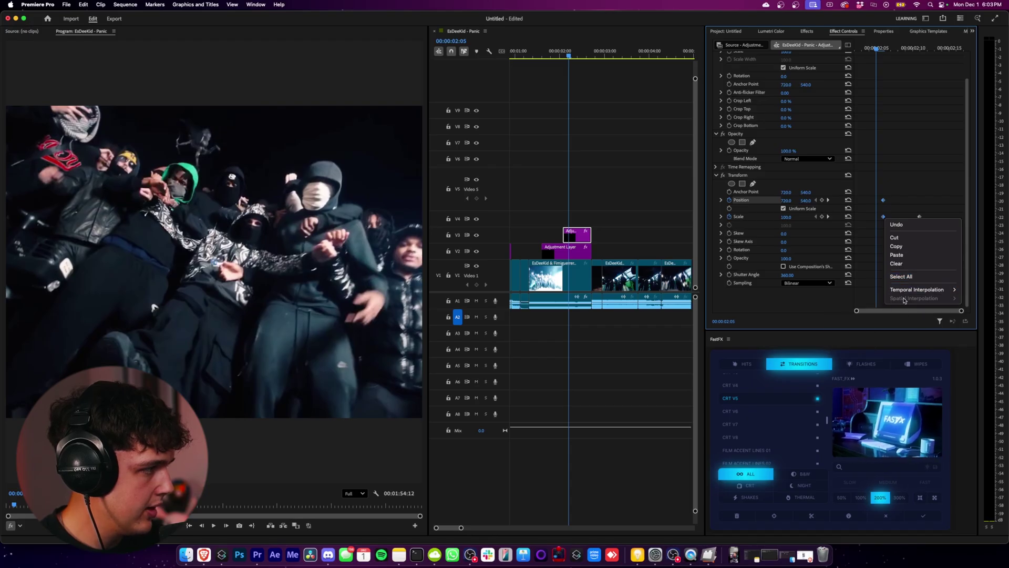
{"action": "left_click", "coordinate": [864, 337]}
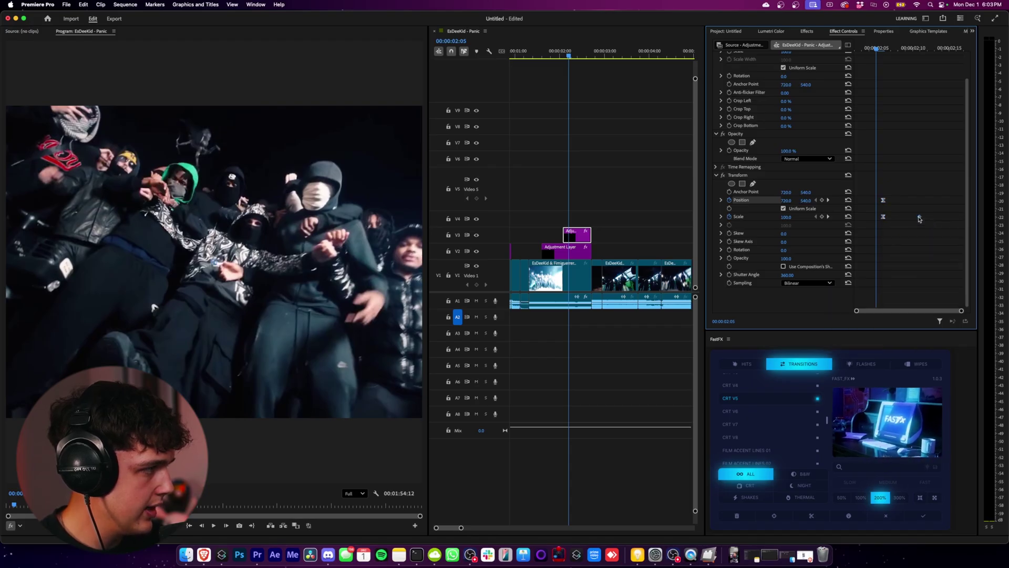
{"action": "right_click", "coordinate": [919, 218]}
{"action": "left_click", "coordinate": [938, 325]}
Play back both adjustment layer zooms together from around 00:00:01:08 to review how they flow.
{"action": "key", "text": "minus"}
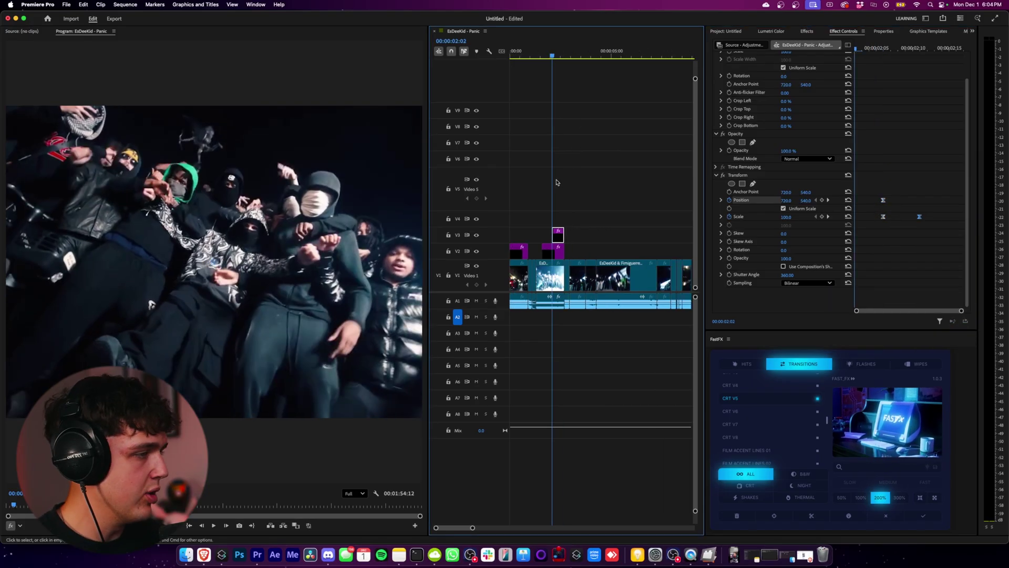
{"action": "key", "text": "equal"}
{"action": "key", "text": "space"}
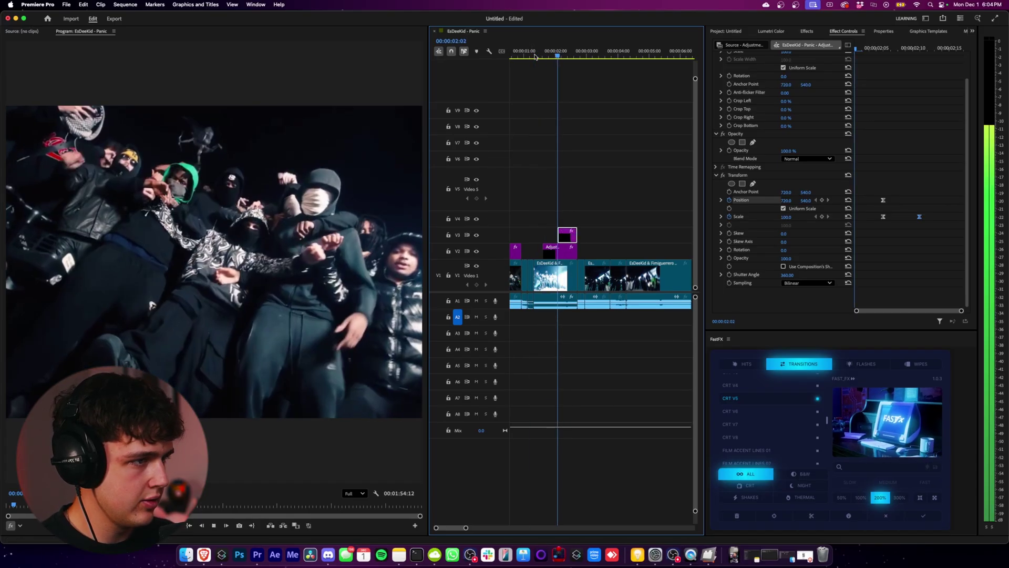
{"action": "left_click", "coordinate": [535, 57]}
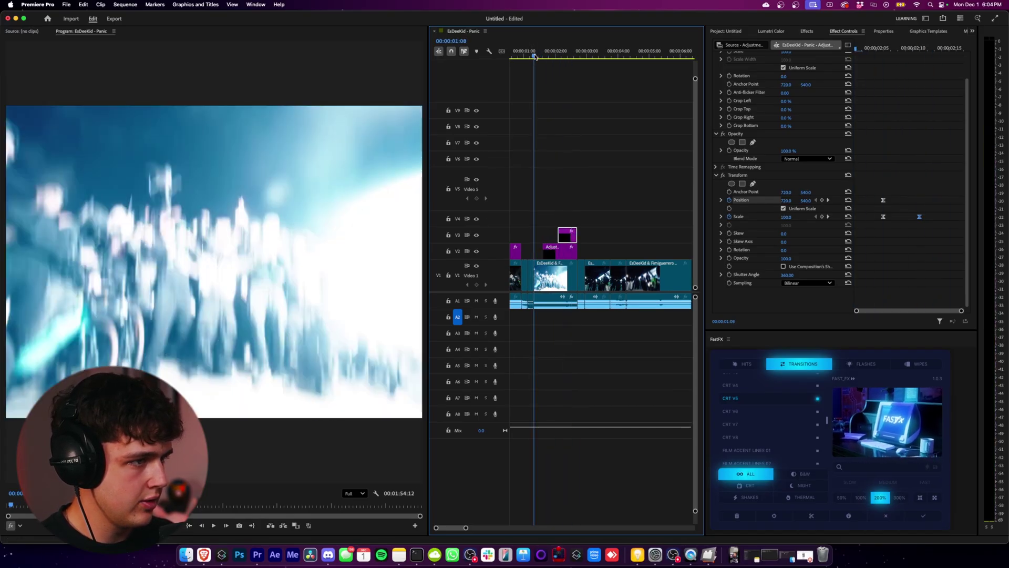
{"action": "left_click_drag", "start_coordinate": [574, 239], "coordinate": [558, 250]}
{"action": "key", "text": "space"}
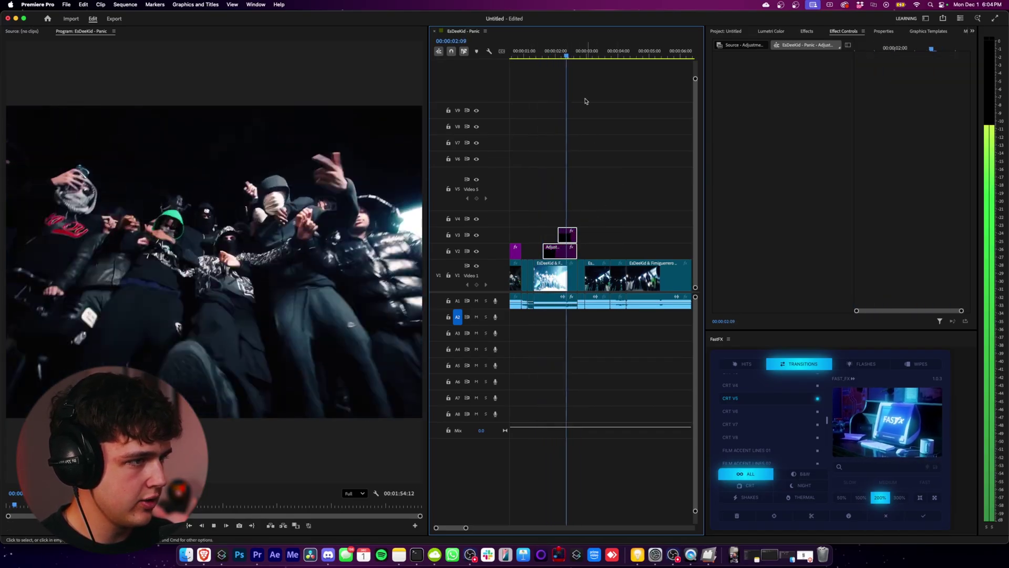
{"action": "left_click", "coordinate": [534, 46]}
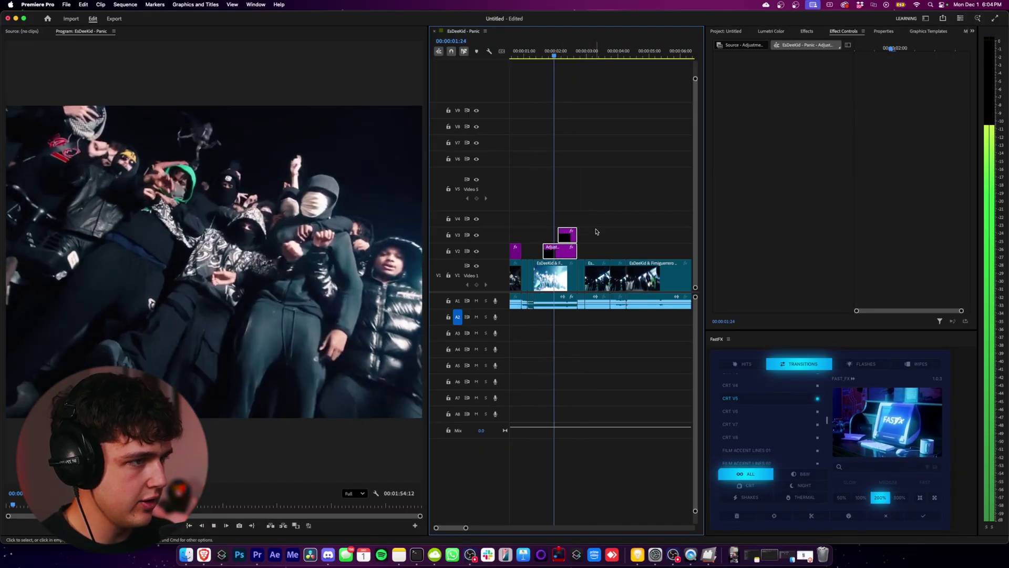
{"action": "key", "text": "space"}
{"action": "left_click_drag", "start_coordinate": [538, 56], "coordinate": [547, 57]}
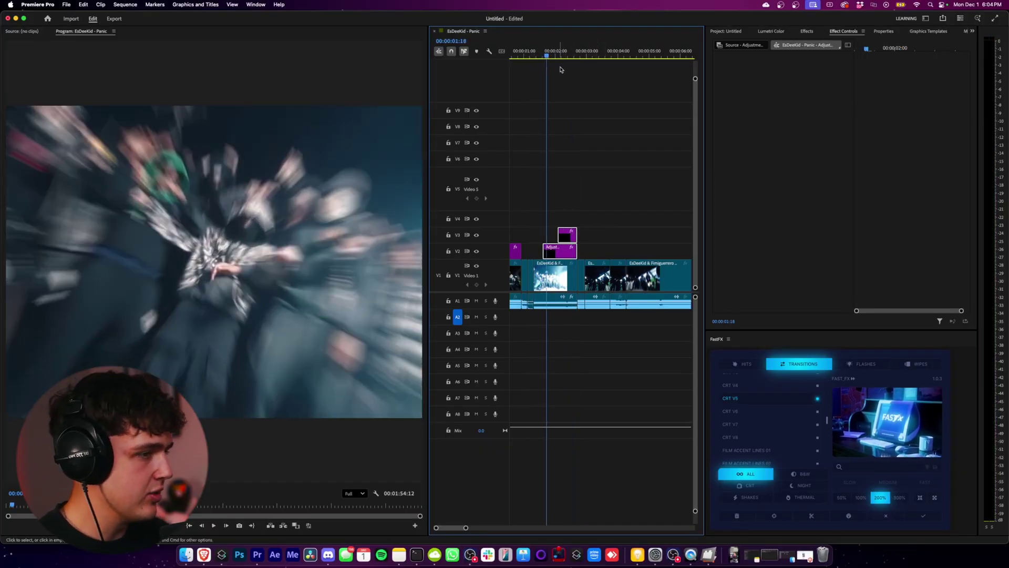
Widen the timeline area and insert the FastFX hit SOFT HIT WITH FLASH at 00:00:01:22.
{"action": "left_click", "coordinate": [551, 48]}
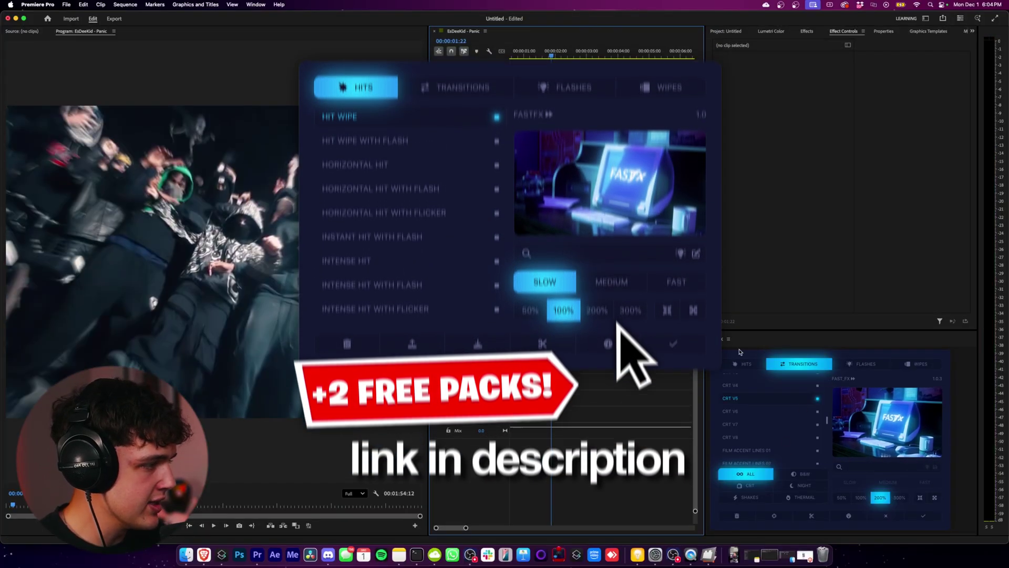
{"action": "left_click_drag", "start_coordinate": [708, 351], "coordinate": [723, 351]}
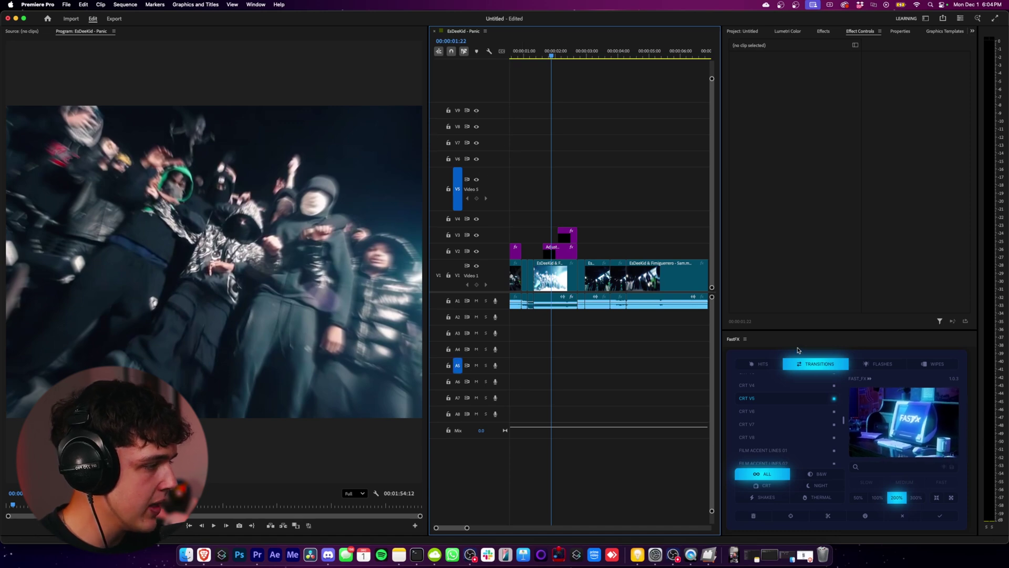
{"action": "left_click", "coordinate": [759, 364]}
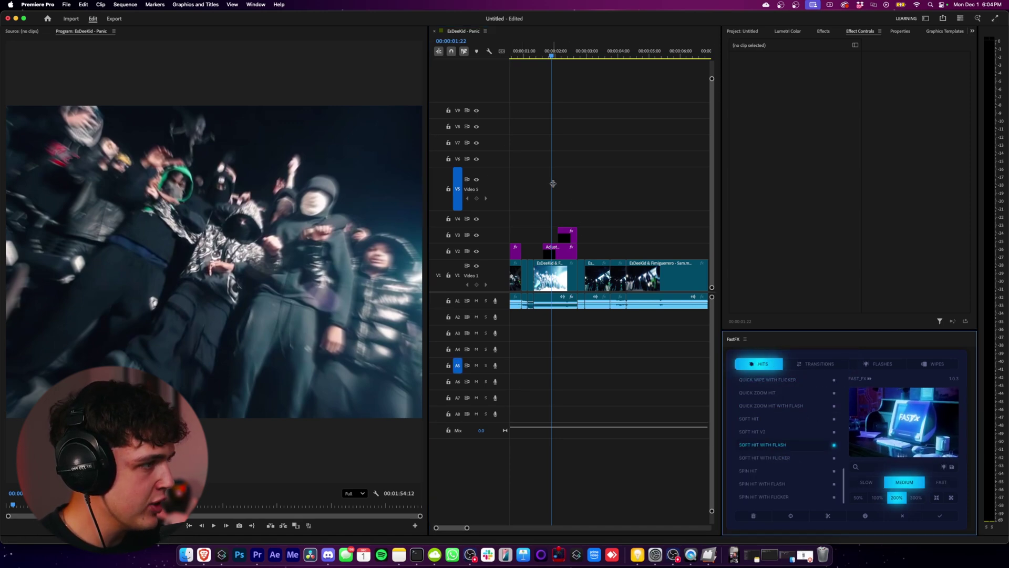
{"action": "double_click", "coordinate": [773, 445]}
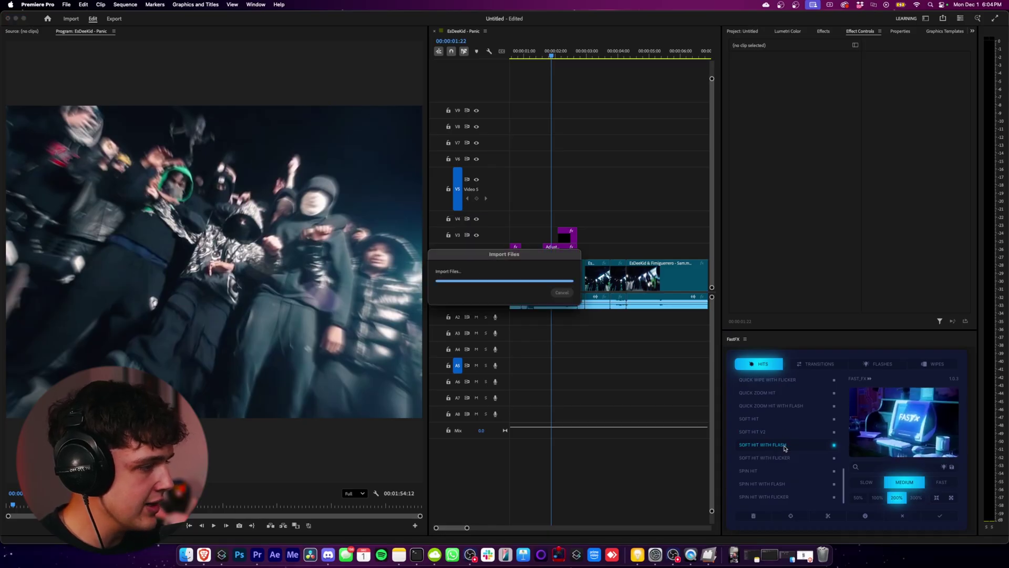
Move the SOFT HIT WITH FLASH layer to V4 starting at 00:00:01:18 with snapping off, and preview it.
{"action": "left_click", "coordinate": [539, 51]}
{"action": "mouse_move", "coordinate": [574, 189]}
{"action": "left_mouse_down"}
{"action": "mouse_move", "coordinate": [571, 229]}
{"action": "mouse_move", "coordinate": [590, 204]}
{"action": "mouse_move", "coordinate": [575, 202]}
{"action": "left_mouse_up"}
{"action": "mouse_move", "coordinate": [538, 53]}
{"action": "left_mouse_down"}
{"action": "mouse_move", "coordinate": [571, 66]}
{"action": "mouse_move", "coordinate": [533, 71]}
{"action": "left_mouse_up"}
{"action": "key", "text": "s"}
{"action": "left_click_drag", "start_coordinate": [575, 194], "coordinate": [572, 218]}
{"action": "key", "text": "space"}
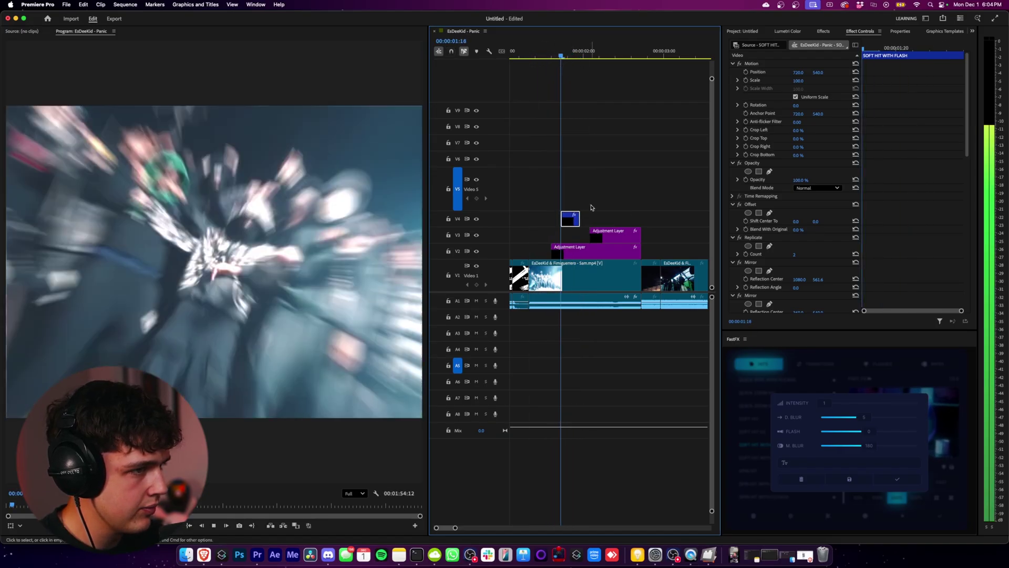
Add the FastFX wipe CRAZY WIPE on V2 from about 00:00:01:05, spanning the cut before the crowd clip, and preview it.
{"action": "left_click_drag", "start_coordinate": [550, 58], "coordinate": [614, 73]}
{"action": "left_click", "coordinate": [614, 74]}
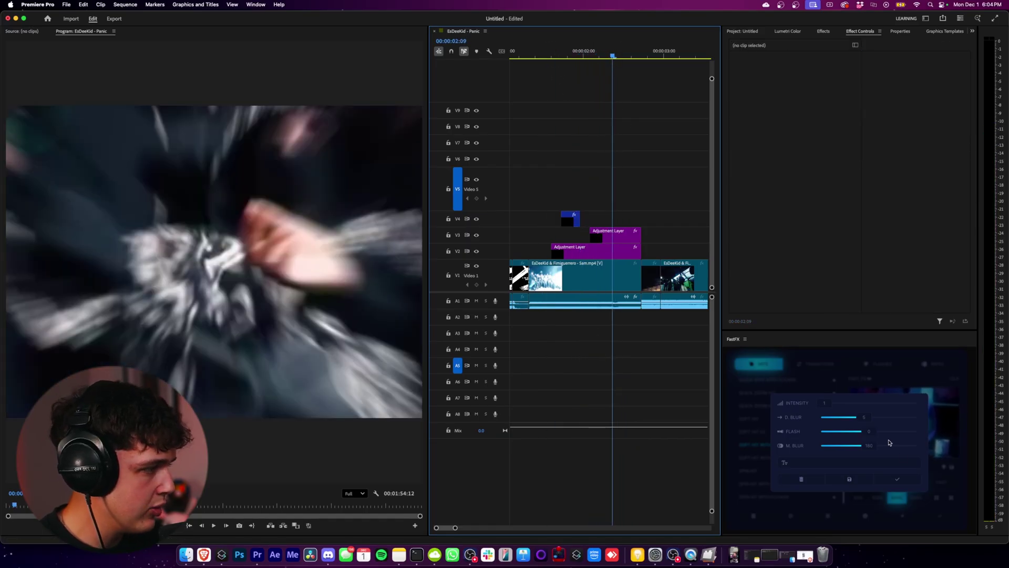
{"action": "left_click", "coordinate": [907, 483]}
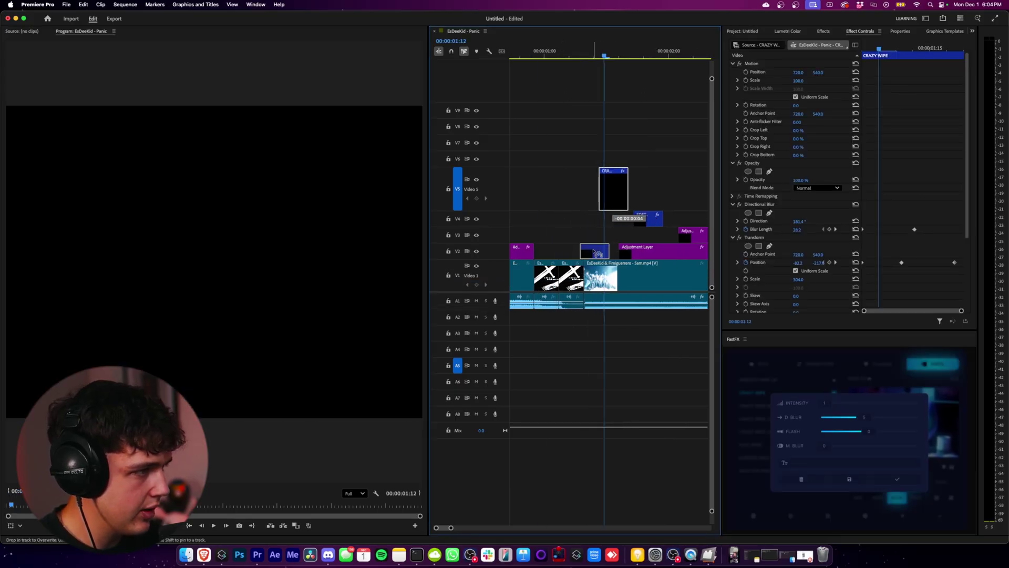
{"action": "key", "text": "space"}
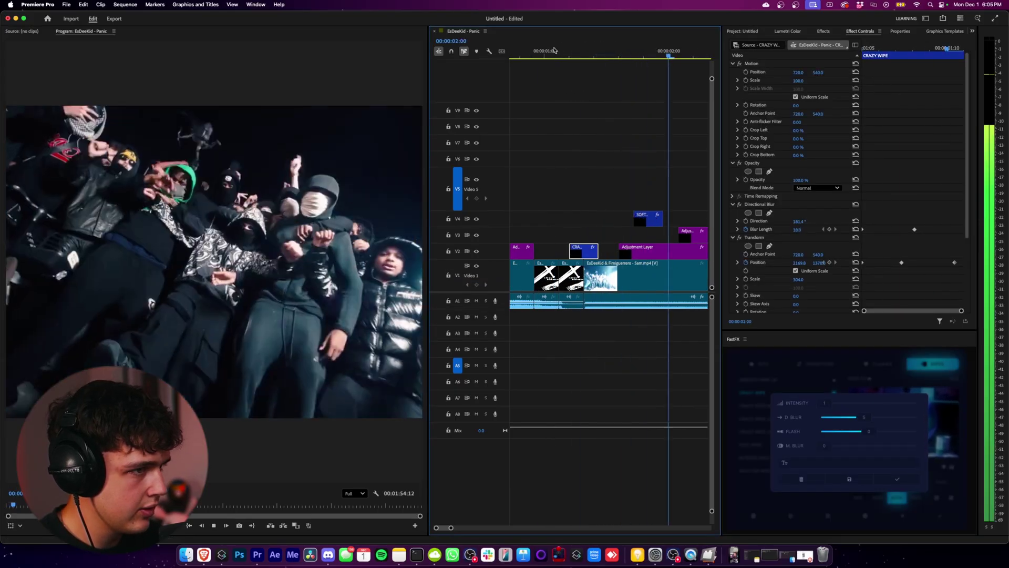
{"action": "key", "text": "space"}
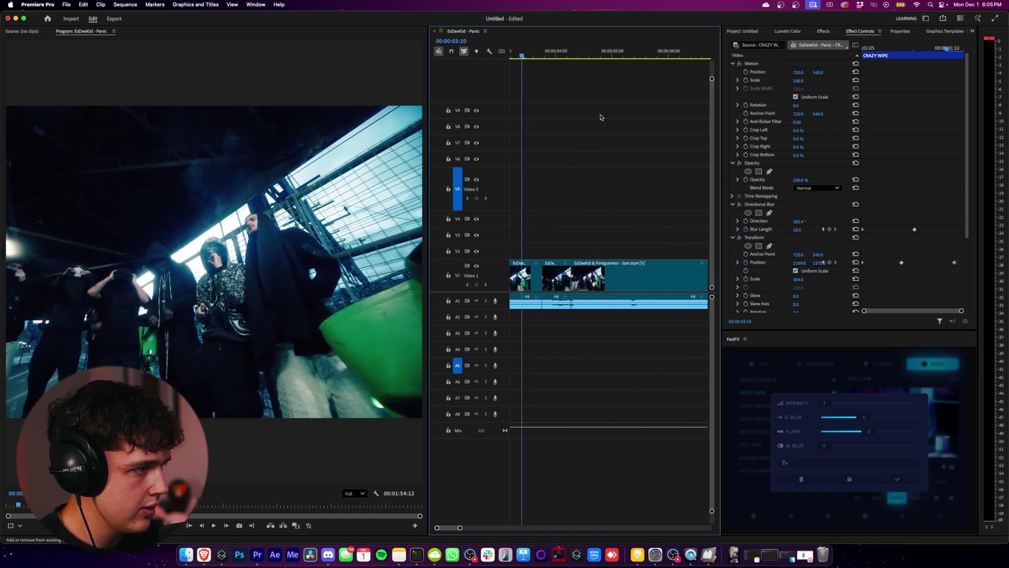
Insert the FastFX flash VERTICAL SMACK at Fast speed on V5, ending where the SOFT HIT WITH FLASH layer on V4 begins.
{"action": "key", "text": "backslash"}
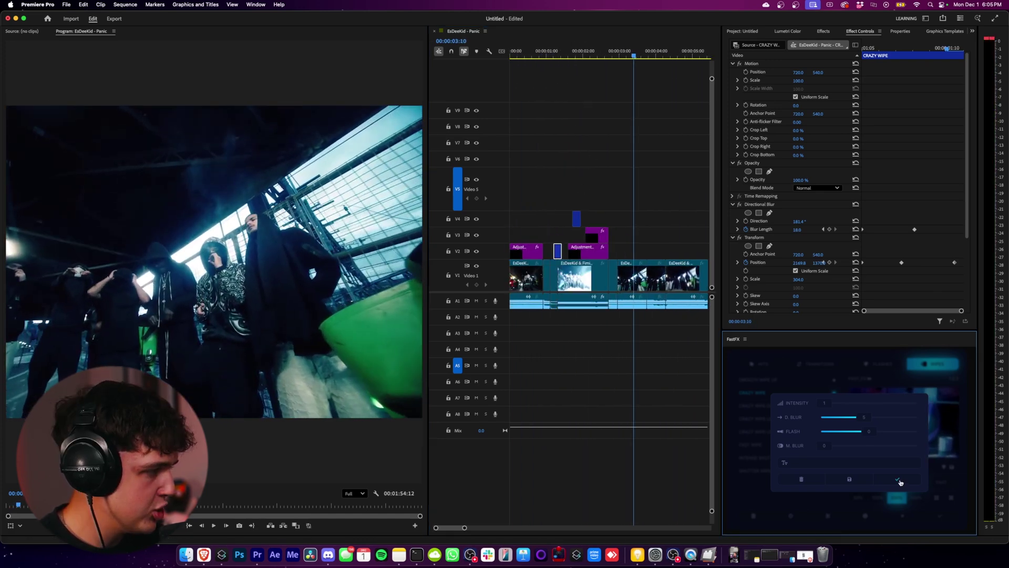
{"action": "left_click", "coordinate": [899, 481]}
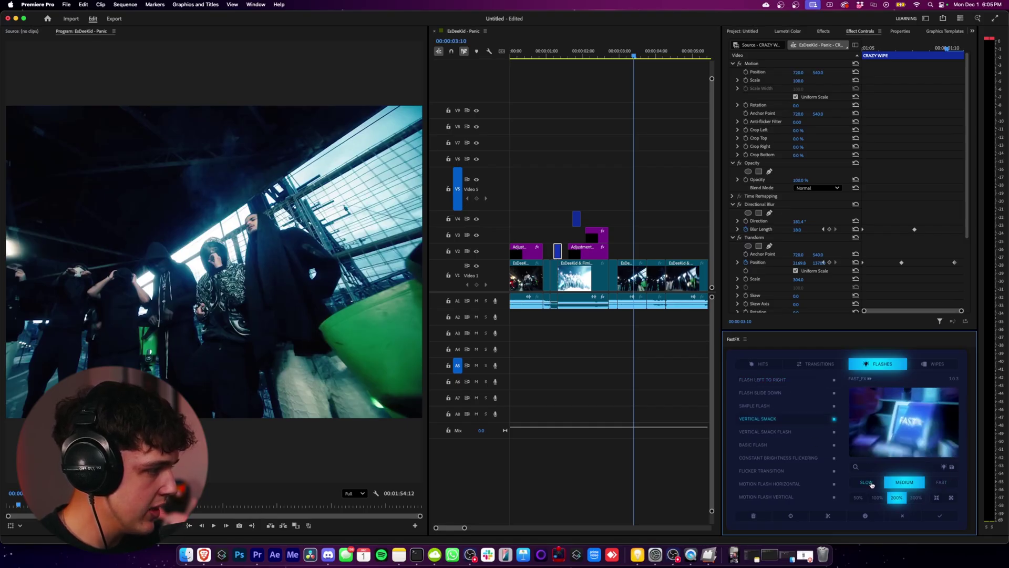
{"action": "left_click", "coordinate": [939, 516]}
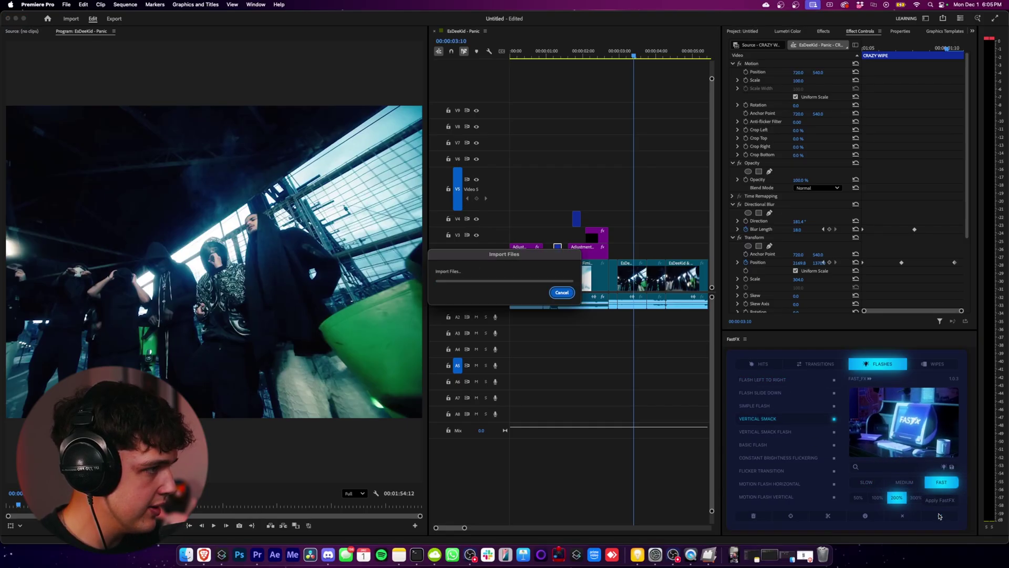
{"action": "left_click_drag", "start_coordinate": [635, 192], "coordinate": [581, 201]}
{"action": "scroll", "coordinate": [567, 199], "scroll_direction": "up", "scroll_amount": 3}
Play back the crowd clip repeatedly from just before its start to review VERTICAL SMACK with the neighbouring effects, and accept its FastFX settings.
{"action": "left_click", "coordinate": [546, 54]}
{"action": "key", "text": "space"}
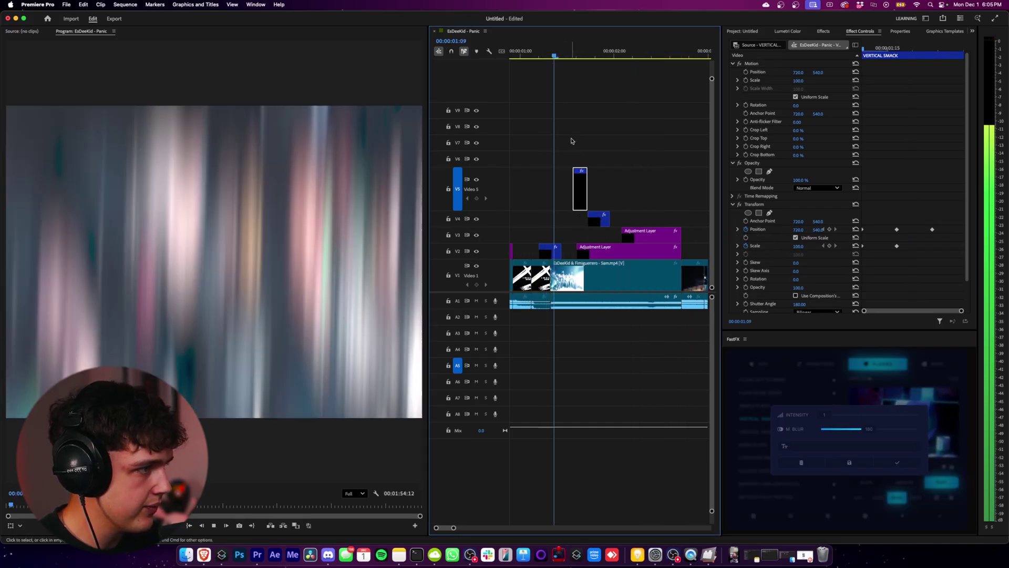
{"action": "left_click", "coordinate": [551, 54]}
{"action": "key", "text": "space"}
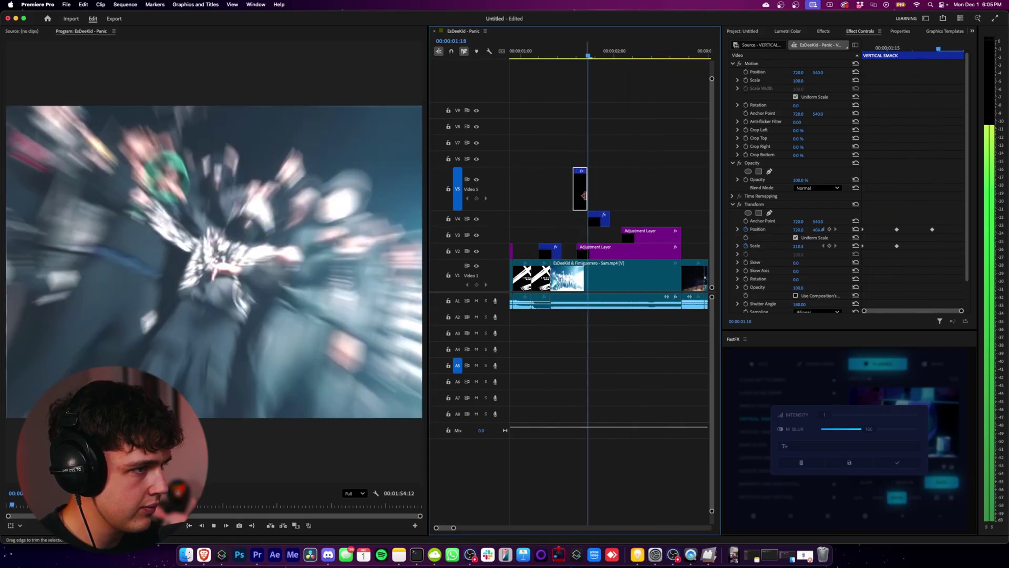
{"action": "left_click", "coordinate": [540, 54]}
{"action": "key", "text": "space"}
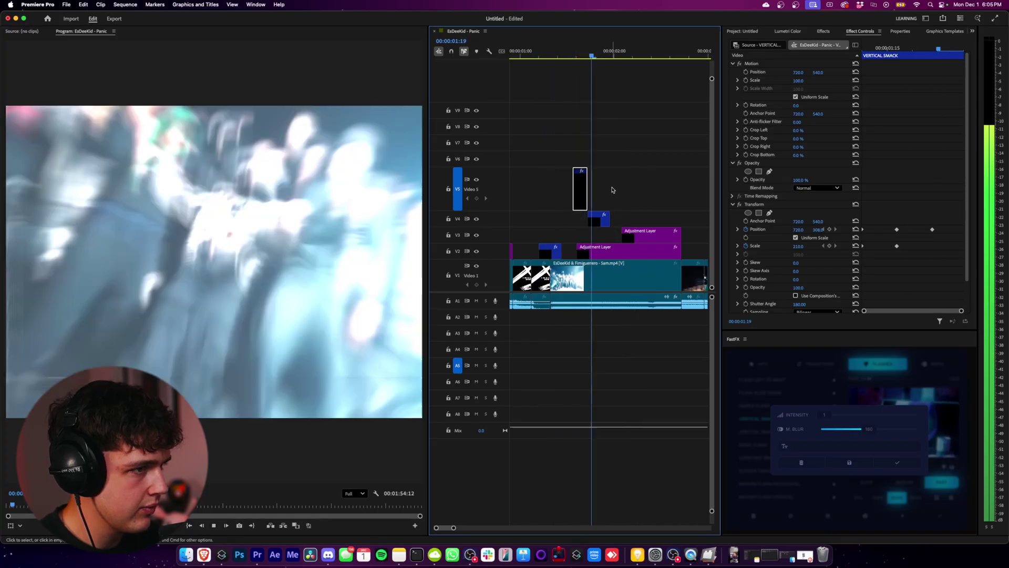
{"action": "key", "text": "space"}
{"action": "left_click", "coordinate": [545, 53]}
{"action": "key", "text": "space"}
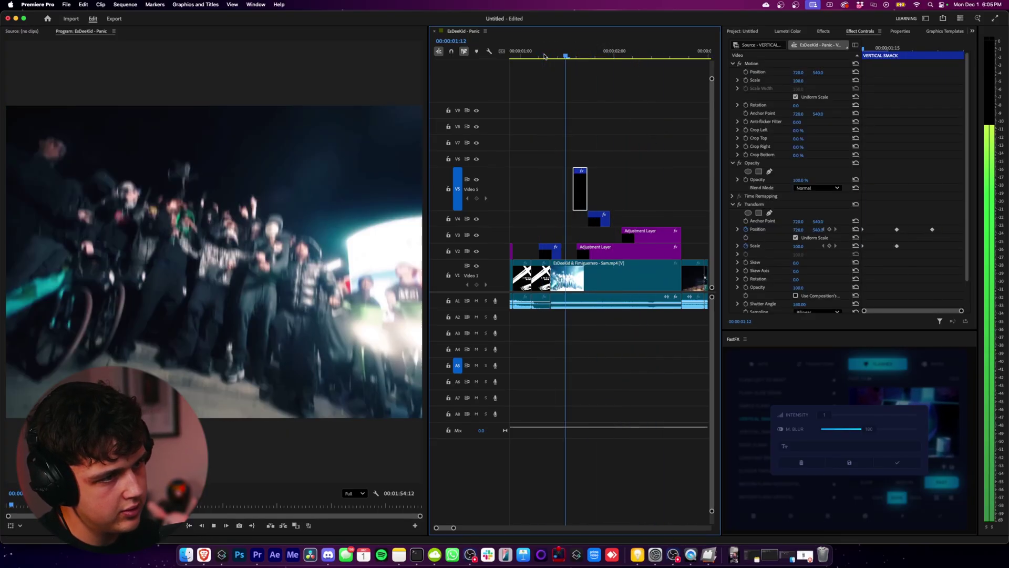
{"action": "key", "text": "space"}
{"action": "key", "text": "minus"}
{"action": "key", "text": "minus"}
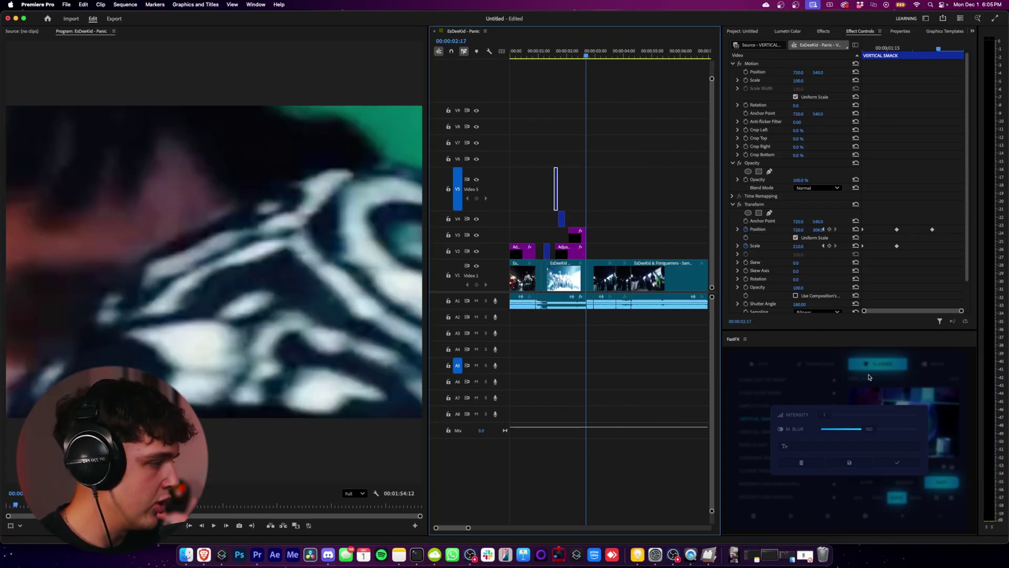
{"action": "left_click", "coordinate": [898, 463]}
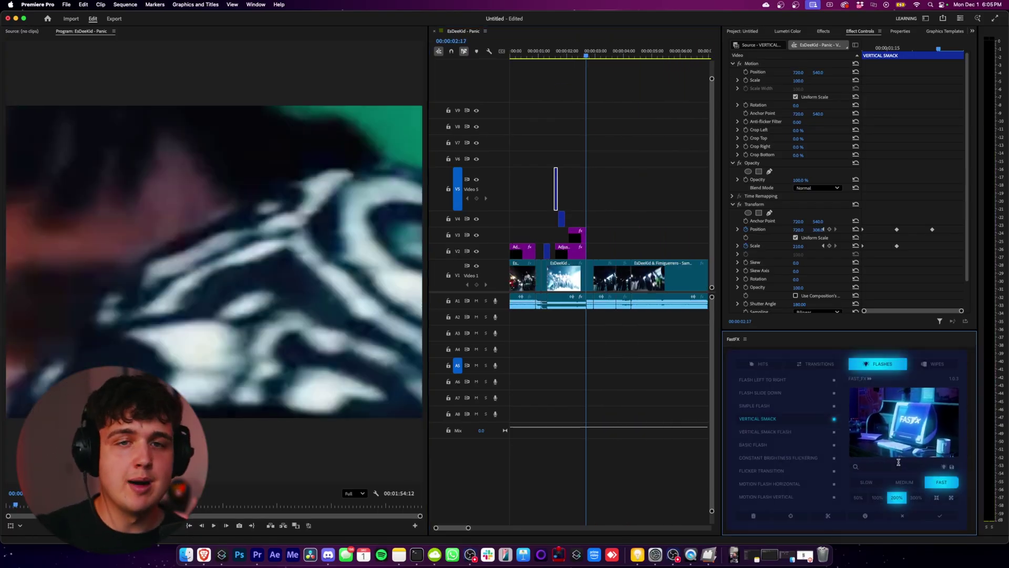